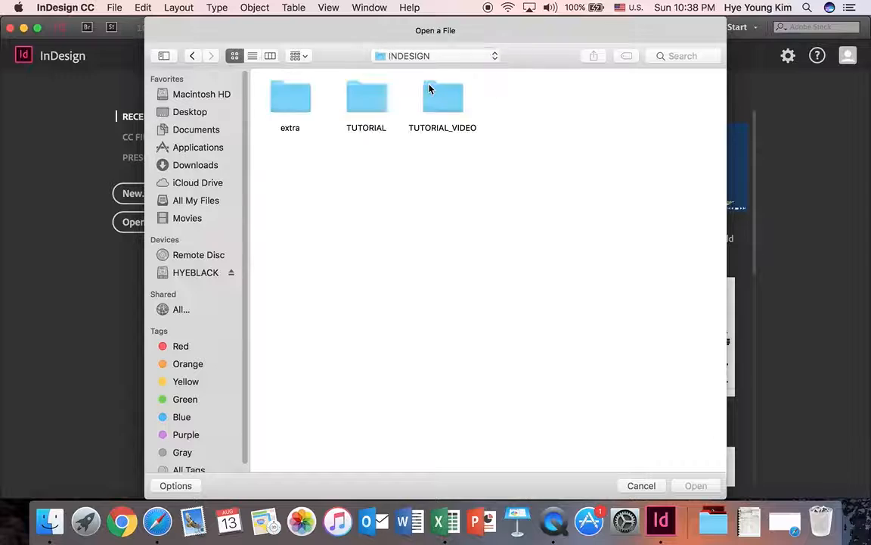
Open 11_Interactive.indd from the 11_Interactive PDF folder inside TUTORIAL.
{"action": "double_click", "coordinate": [374, 107]}
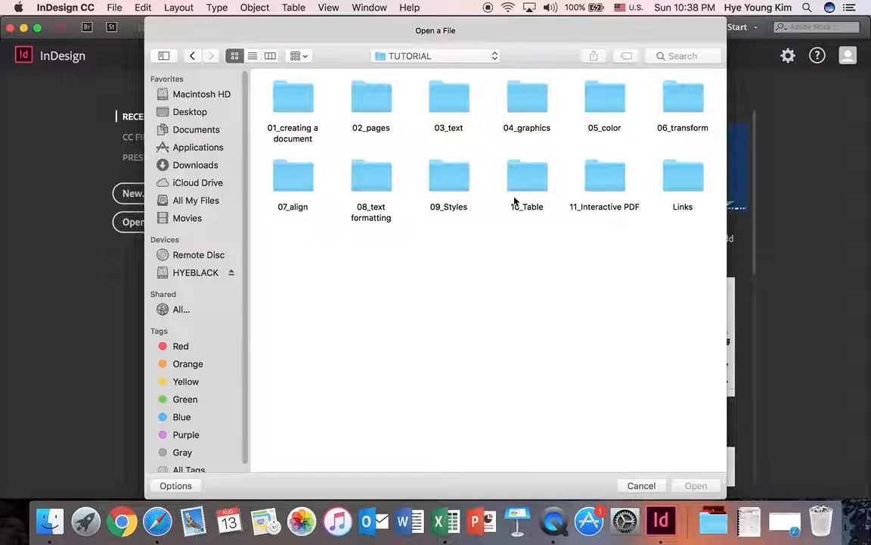
{"action": "double_click", "coordinate": [608, 184]}
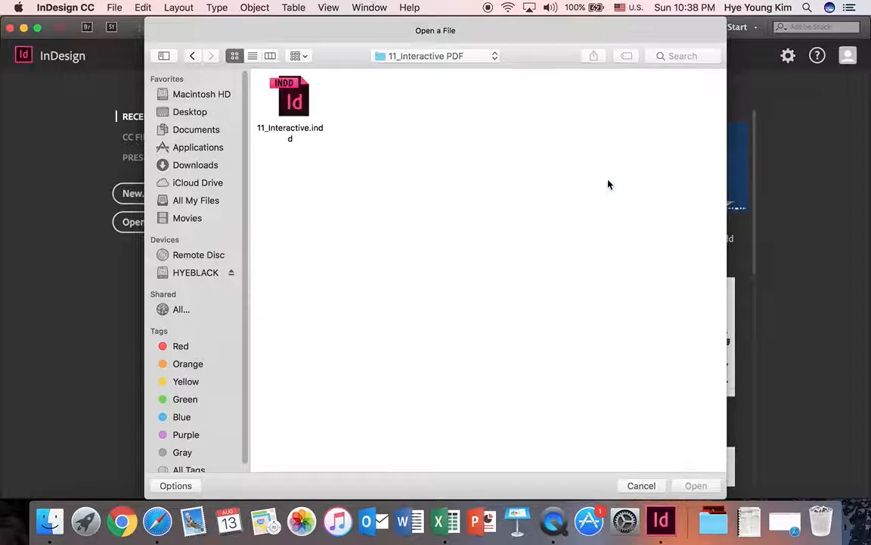
{"action": "left_click", "coordinate": [300, 100]}
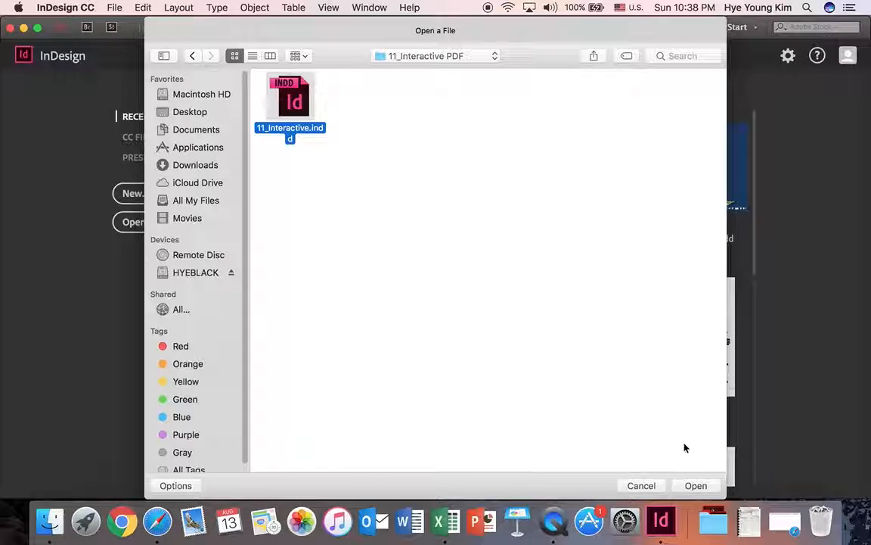
{"action": "left_click", "coordinate": [694, 486]}
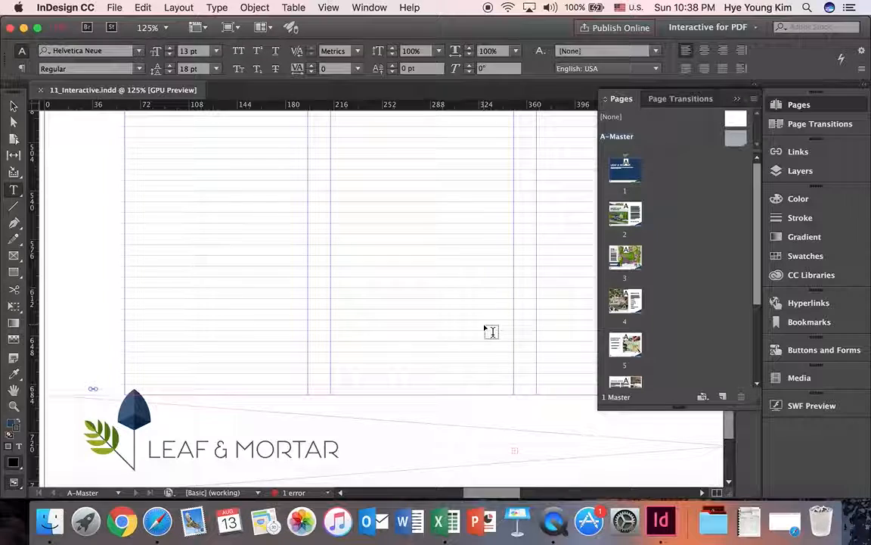
Fit the page in the window and go from the master to page 1.
{"action": "key", "text": "super+0"}
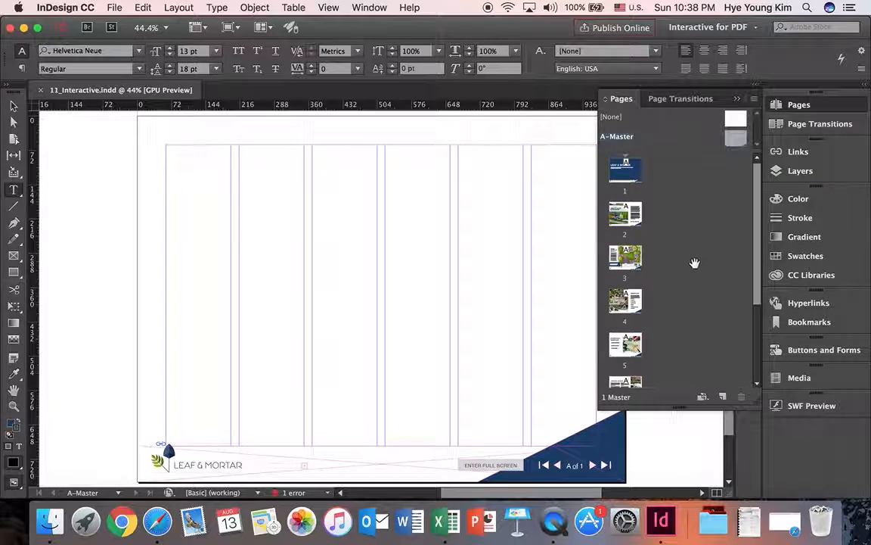
{"action": "double_click", "coordinate": [625, 170]}
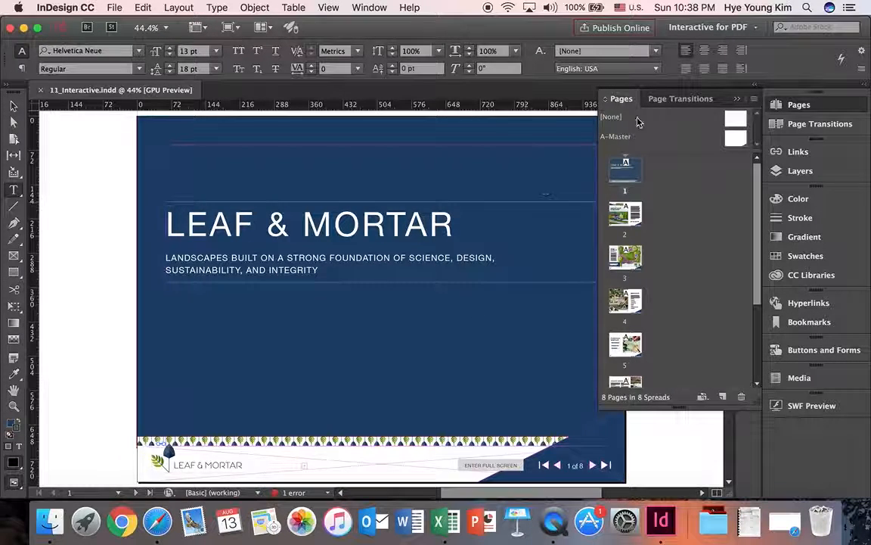
{"action": "left_click", "coordinate": [737, 100]}
{"action": "mouse_move", "coordinate": [730, 139]}
{"action": "left_mouse_down"}
{"action": "mouse_move", "coordinate": [733, 268]}
{"action": "mouse_move", "coordinate": [769, 473]}
{"action": "mouse_move", "coordinate": [723, 129]}
{"action": "mouse_move", "coordinate": [720, 147]}
{"action": "mouse_move", "coordinate": [730, 145]}
{"action": "left_mouse_up"}
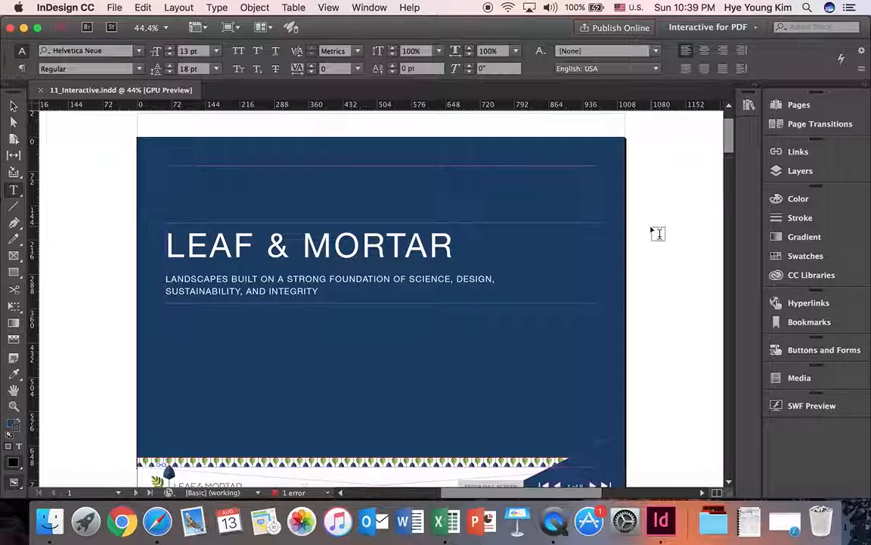
Choose the Interactive for PDF workspace.
{"action": "scroll", "coordinate": [657, 233], "scroll_direction": "down", "scroll_amount": 1}
{"action": "left_click", "coordinate": [741, 27]}
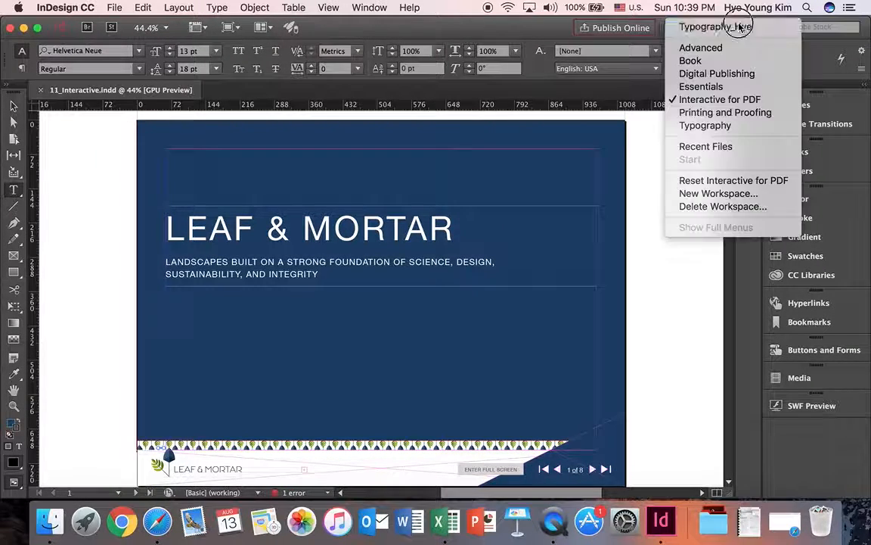
{"action": "left_click", "coordinate": [736, 101]}
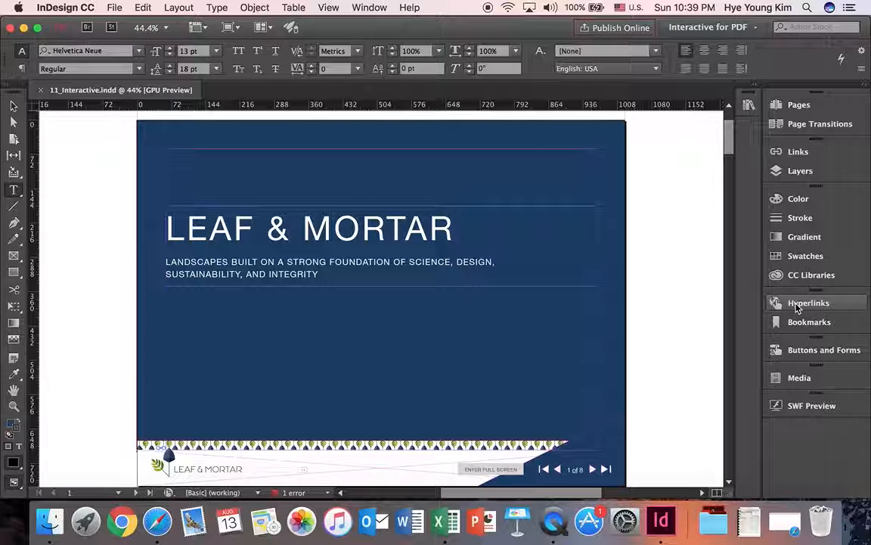
{"action": "left_click", "coordinate": [365, 8]}
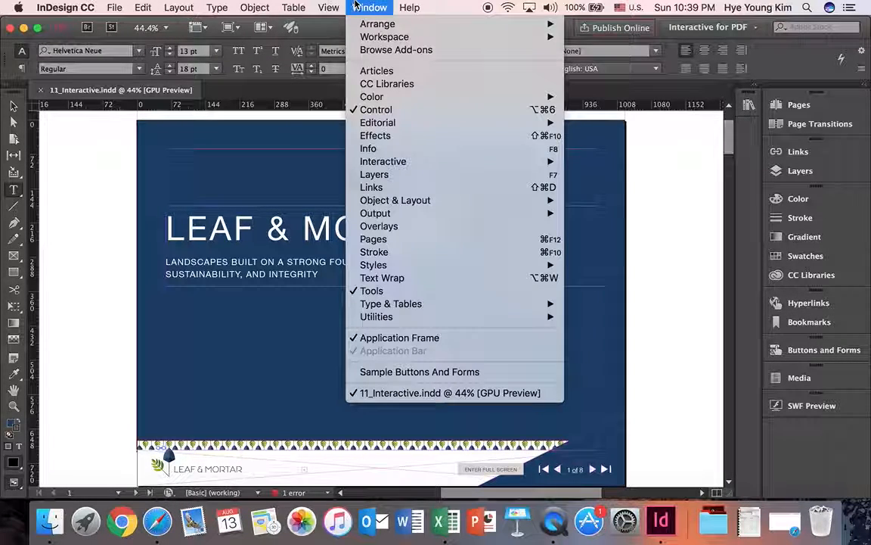
{"action": "mouse_move", "coordinate": [394, 161]}
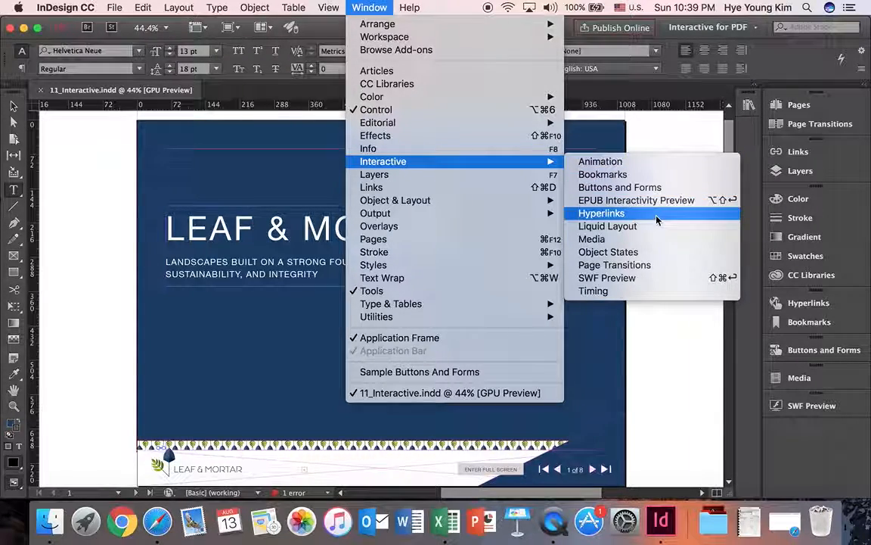
{"action": "left_click", "coordinate": [669, 336]}
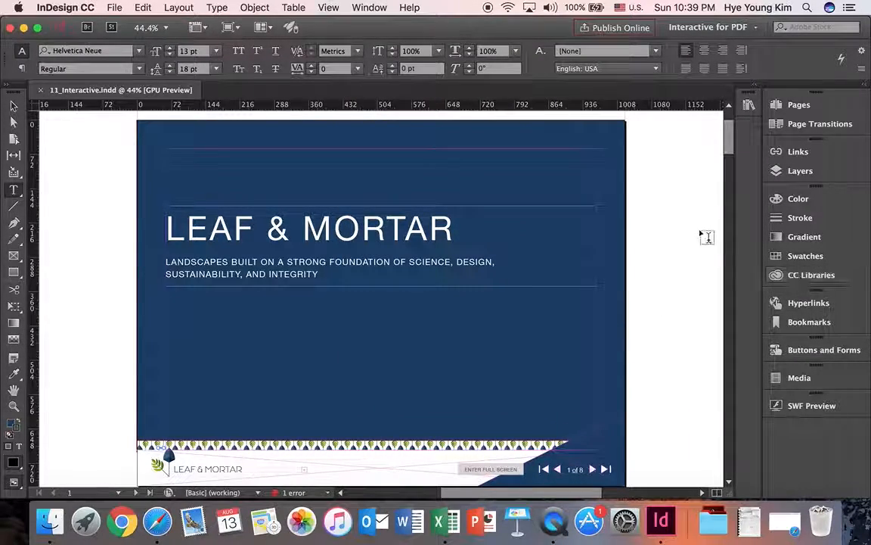
{"action": "scroll", "coordinate": [661, 246], "scroll_direction": "down", "scroll_amount": 1}
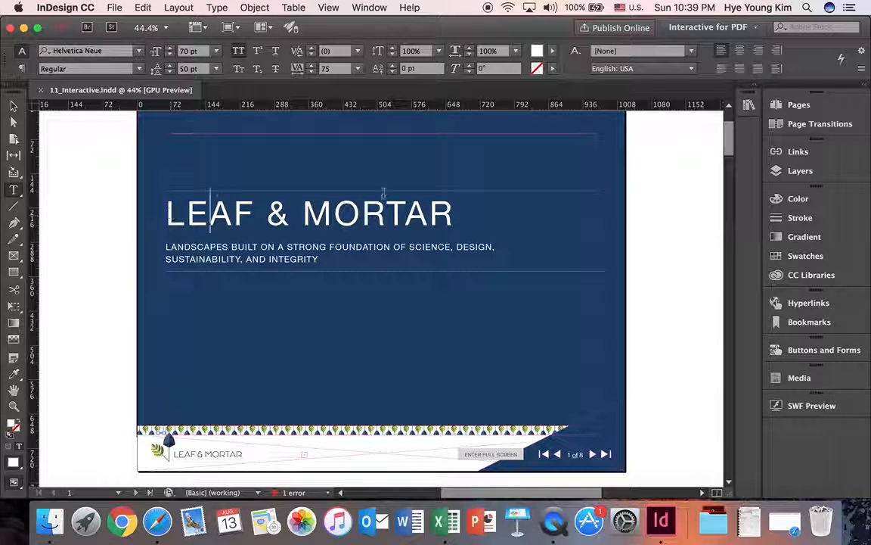
Bring page 1 back into full view.
{"action": "left_click", "coordinate": [799, 104]}
{"action": "double_click", "coordinate": [626, 173]}
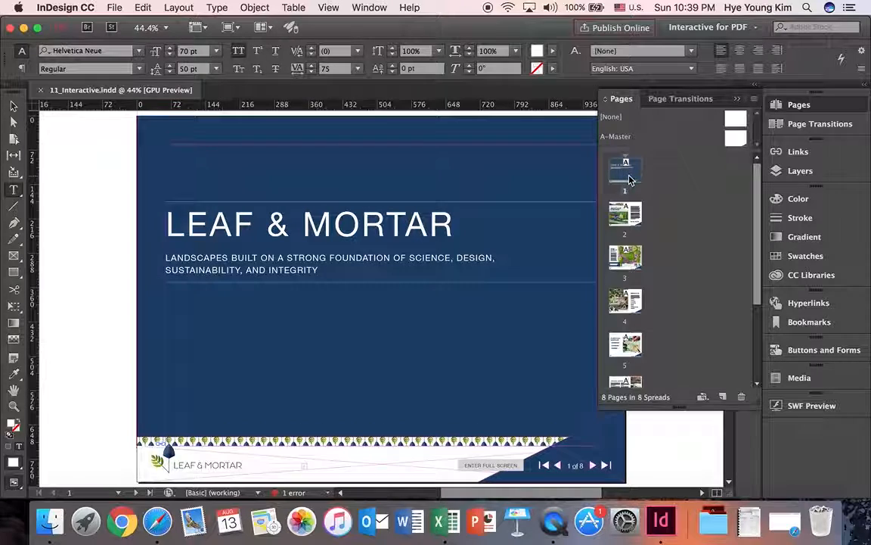
{"action": "left_click", "coordinate": [737, 99]}
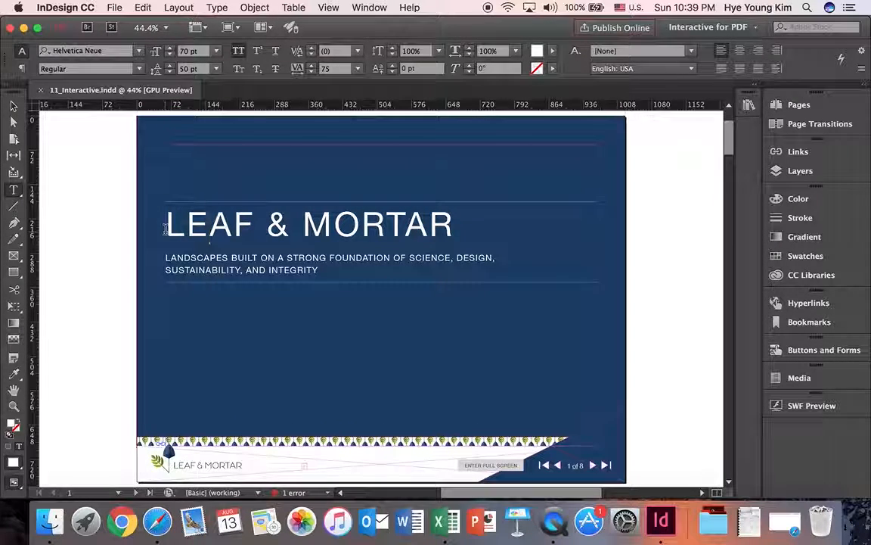
Create a hyperlink from the LEAF & MORTAR title to page 5 of this document, using the Hyperlink character style.
{"action": "left_click", "coordinate": [334, 226]}
{"action": "left_click_drag", "start_coordinate": [458, 225], "coordinate": [159, 226]}
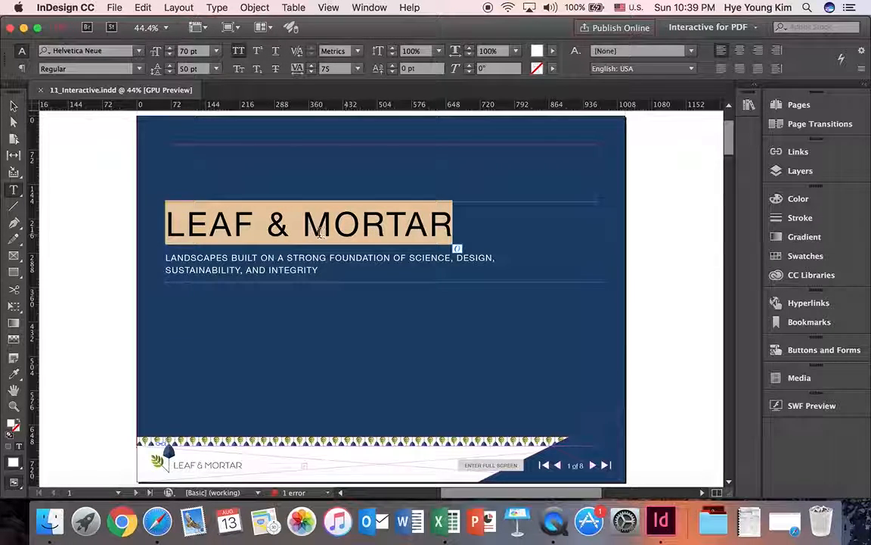
{"action": "left_click", "coordinate": [798, 305]}
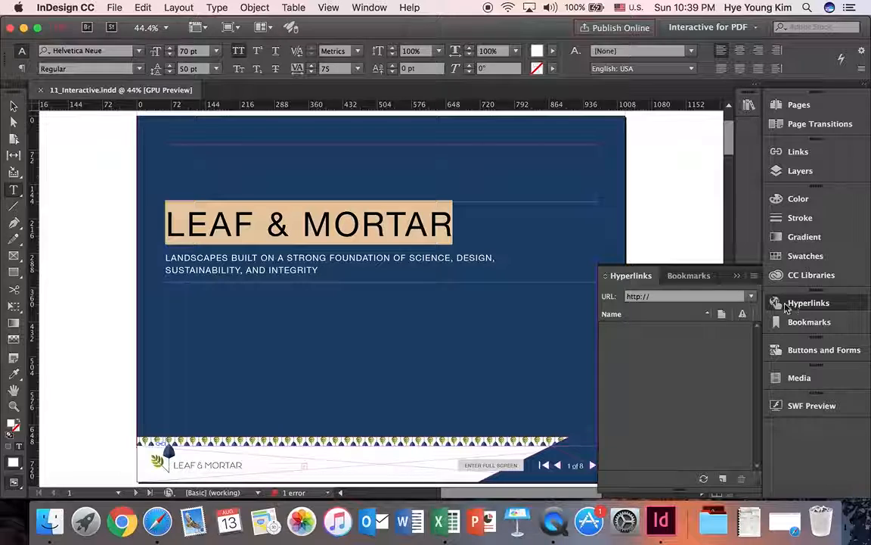
{"action": "left_click", "coordinate": [754, 278]}
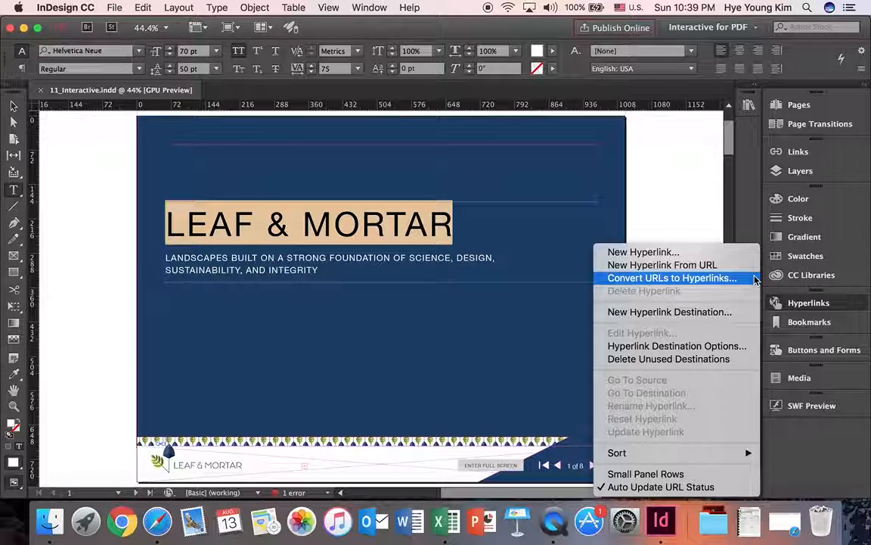
{"action": "left_click", "coordinate": [711, 254]}
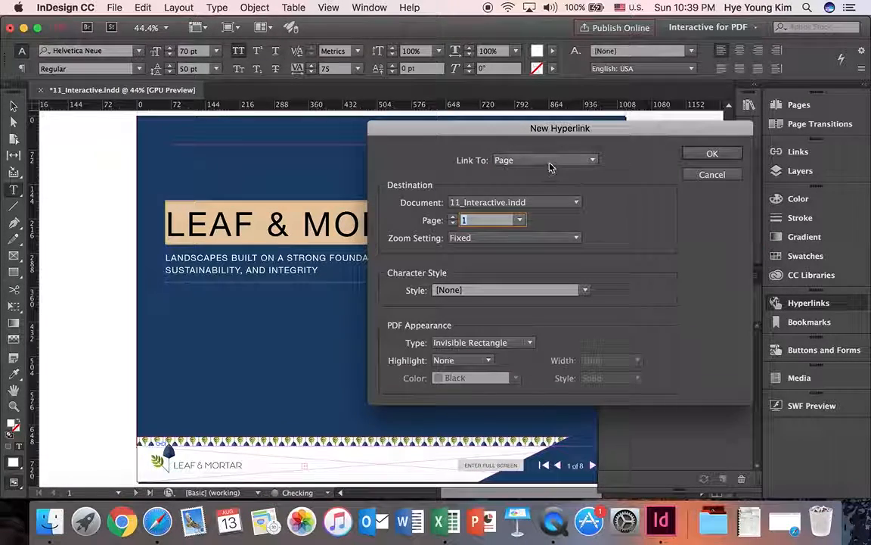
{"action": "left_click", "coordinate": [549, 161]}
{"action": "left_click", "coordinate": [545, 220]}
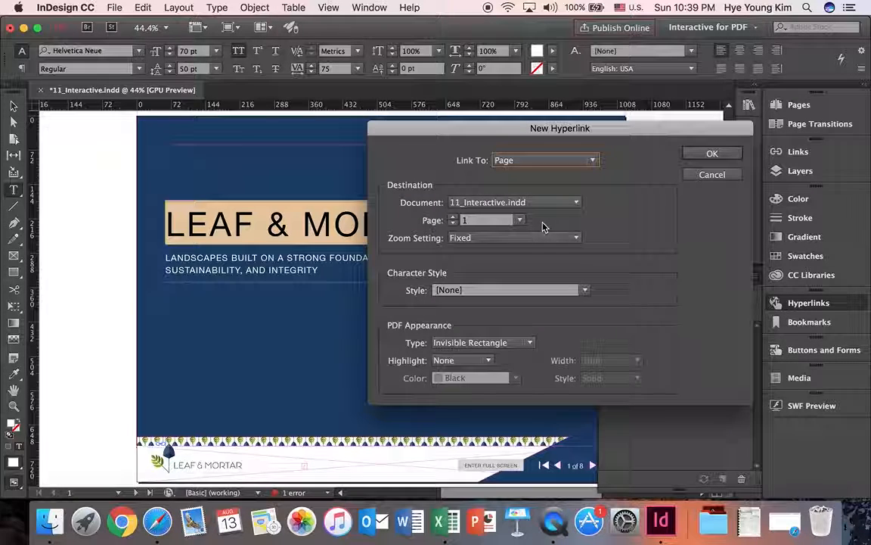
{"action": "type", "text": "5"}
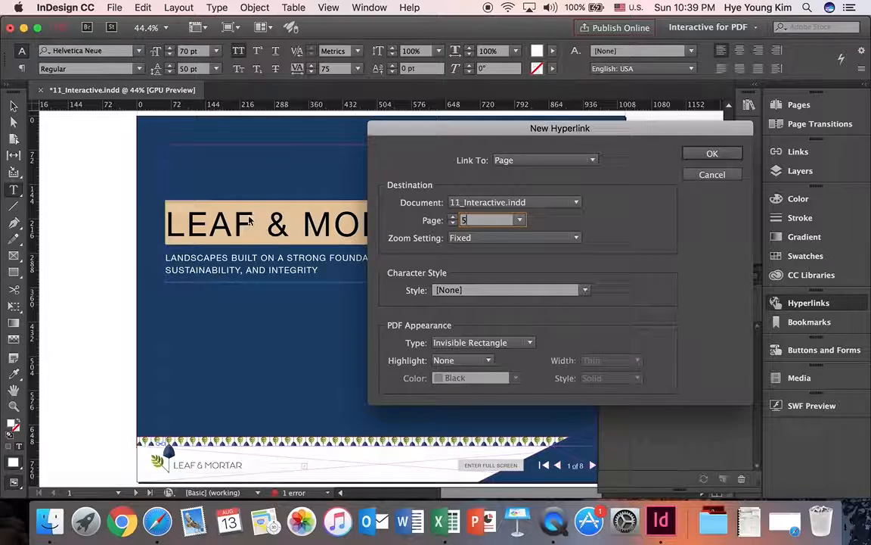
{"action": "left_click", "coordinate": [497, 292]}
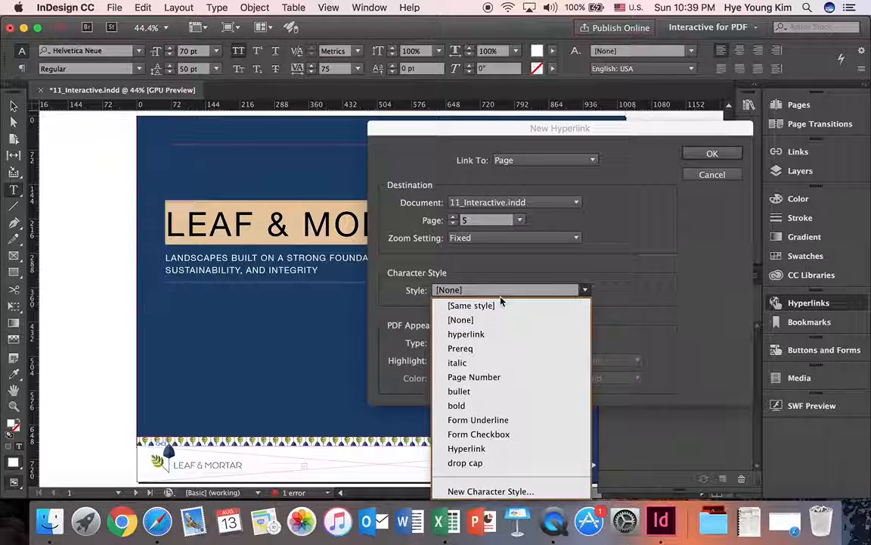
{"action": "left_click", "coordinate": [496, 449]}
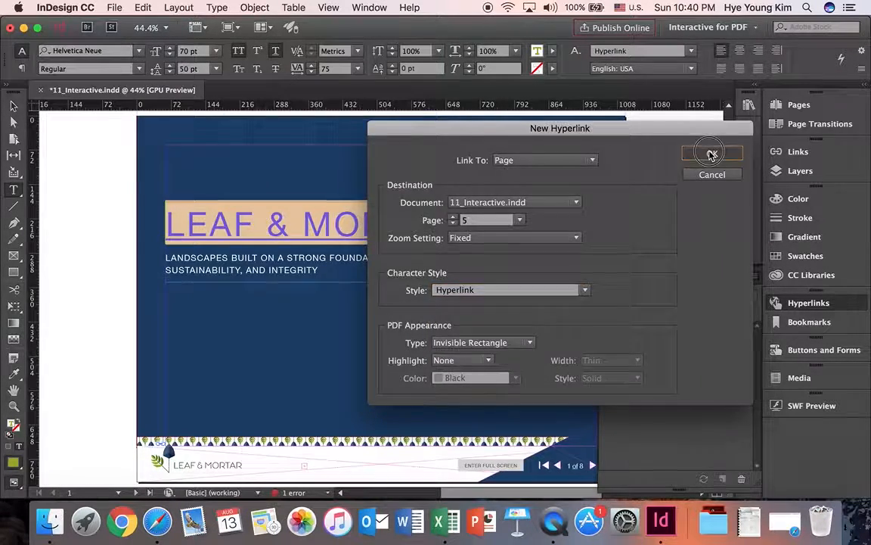
{"action": "left_click", "coordinate": [712, 152]}
{"action": "left_click", "coordinate": [384, 285]}
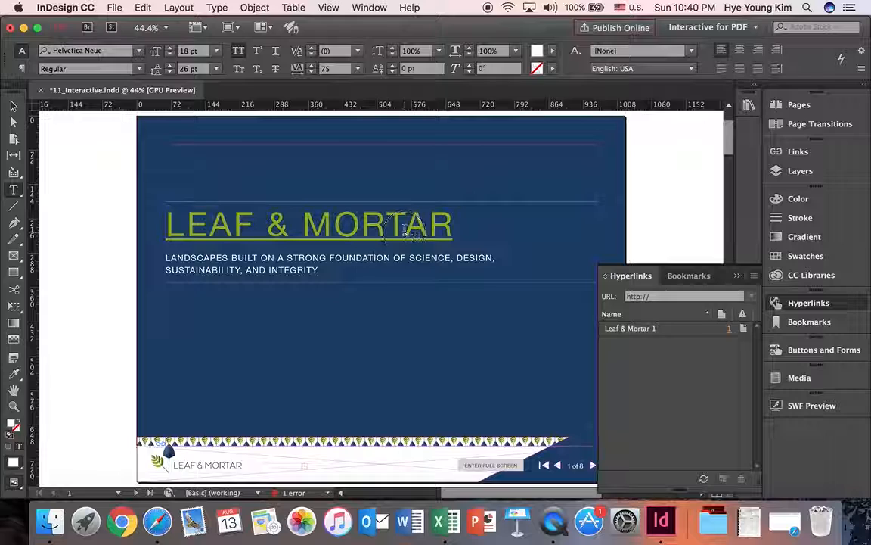
Edit the LEAF & MORTAR title's hyperlink and set its character style to [None].
{"action": "left_click", "coordinate": [406, 226]}
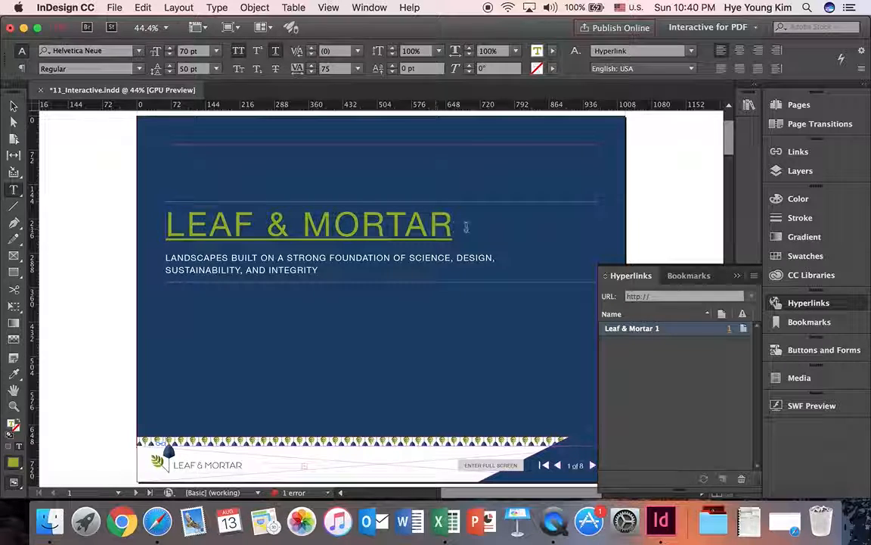
{"action": "left_click_drag", "start_coordinate": [467, 228], "coordinate": [53, 224]}
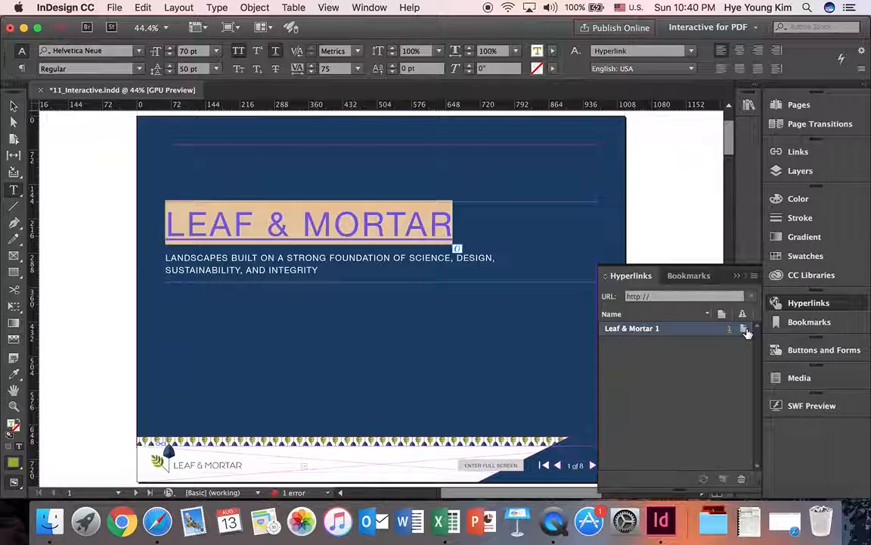
{"action": "double_click", "coordinate": [635, 328]}
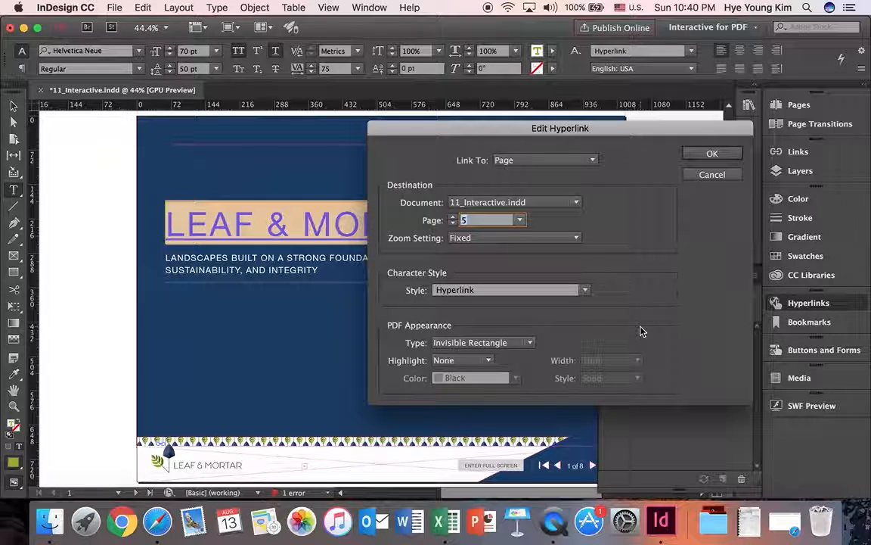
{"action": "left_click", "coordinate": [584, 291]}
{"action": "left_click", "coordinate": [547, 320]}
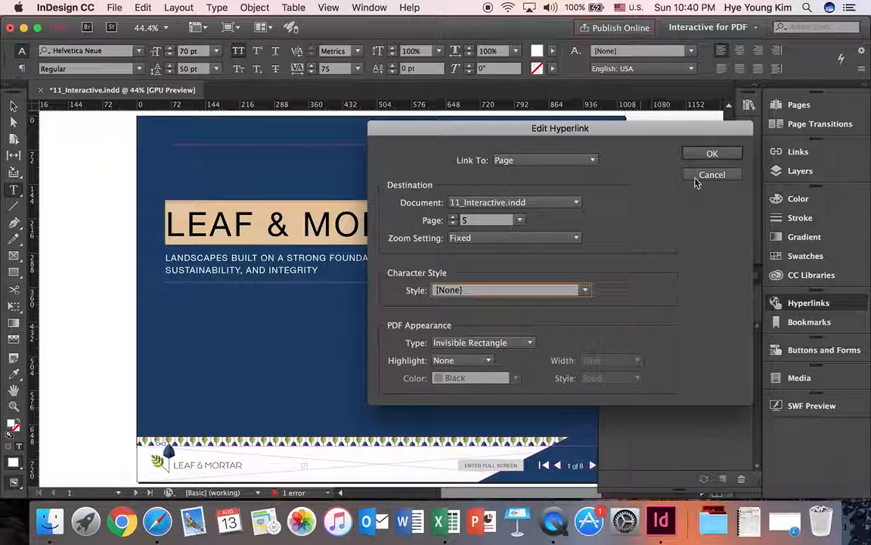
{"action": "left_click", "coordinate": [712, 153]}
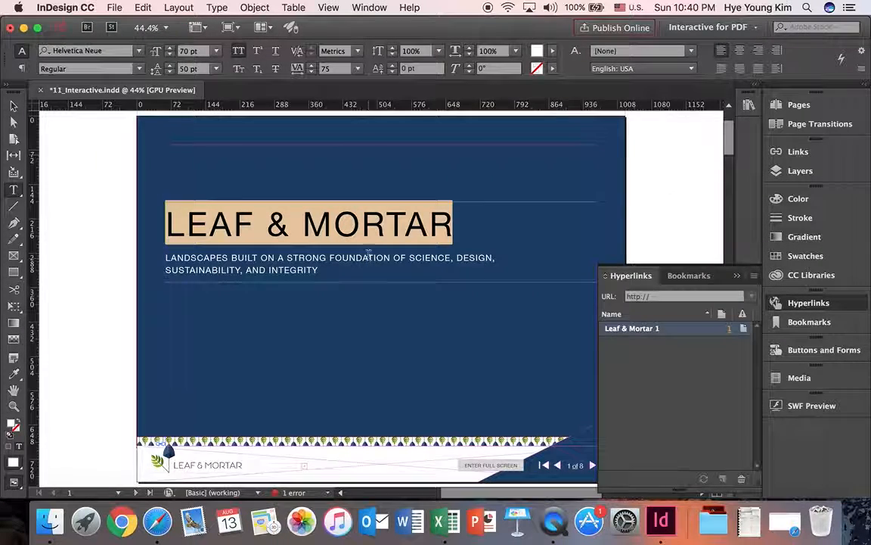
{"action": "left_click", "coordinate": [356, 214]}
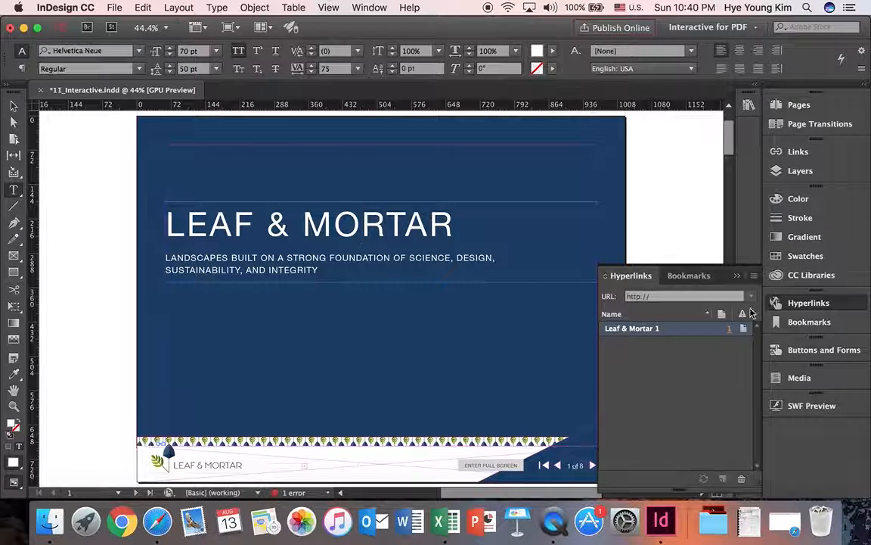
{"action": "left_click", "coordinate": [737, 276]}
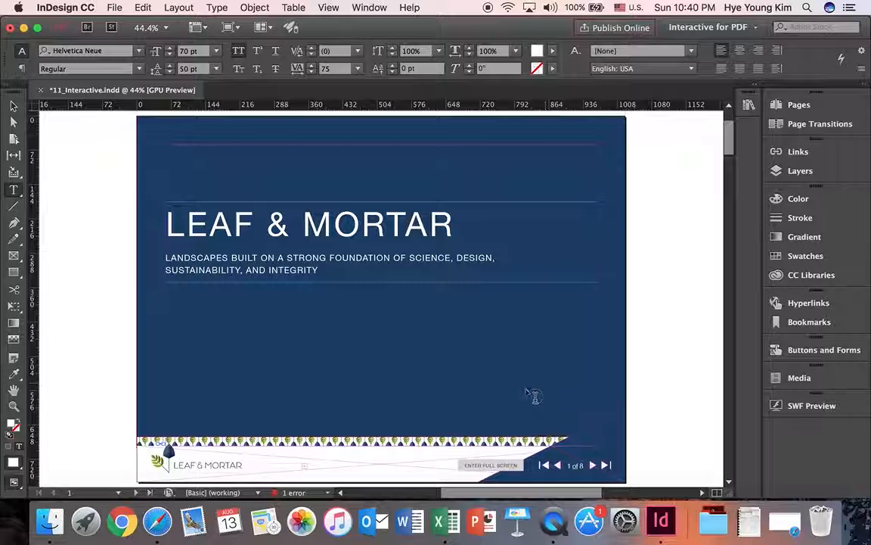
Open the A-Master page for editing at its LEAF & MORTAR logo.
{"action": "left_click", "coordinate": [799, 105]}
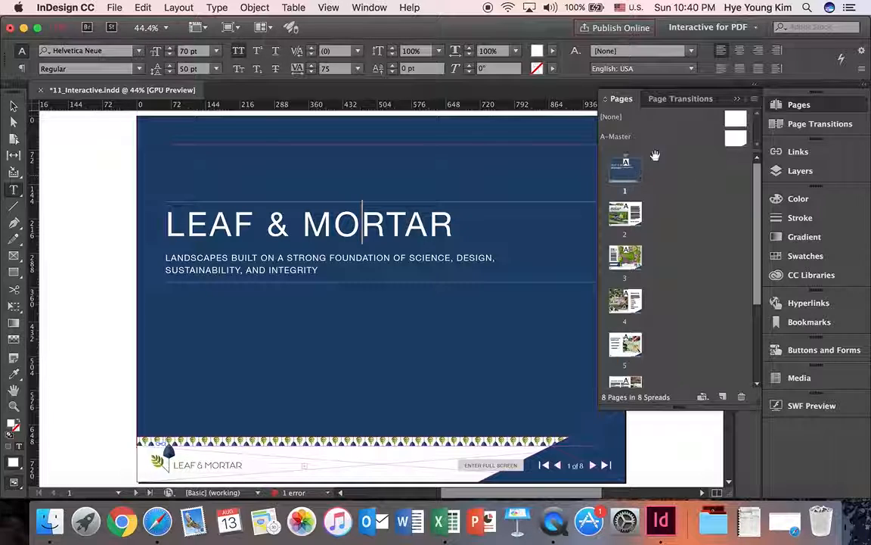
{"action": "double_click", "coordinate": [737, 139]}
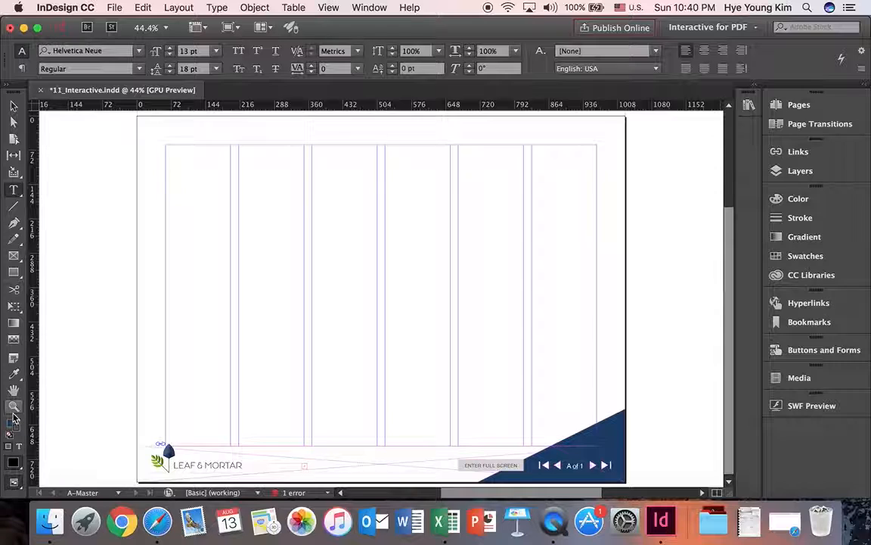
{"action": "left_click", "coordinate": [13, 406]}
{"action": "left_click", "coordinate": [199, 466]}
{"action": "left_click", "coordinate": [369, 412]}
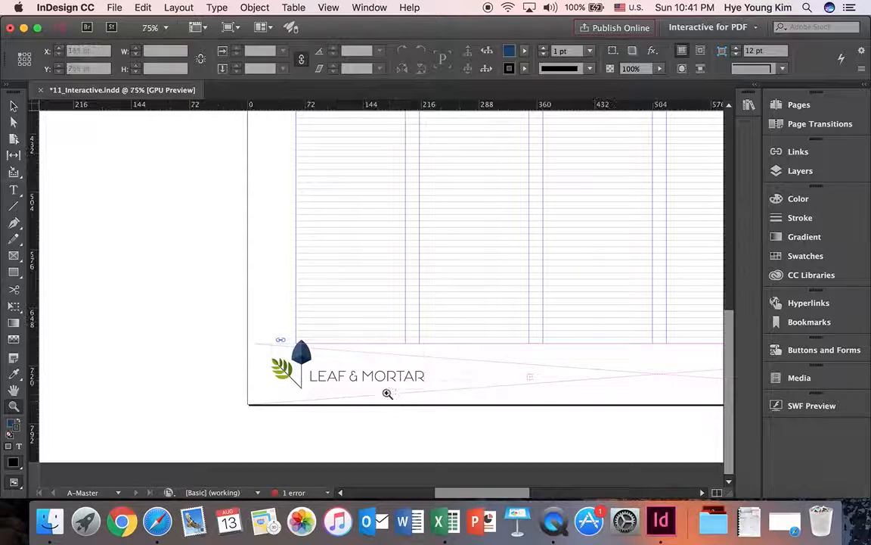
{"action": "left_click", "coordinate": [388, 395]}
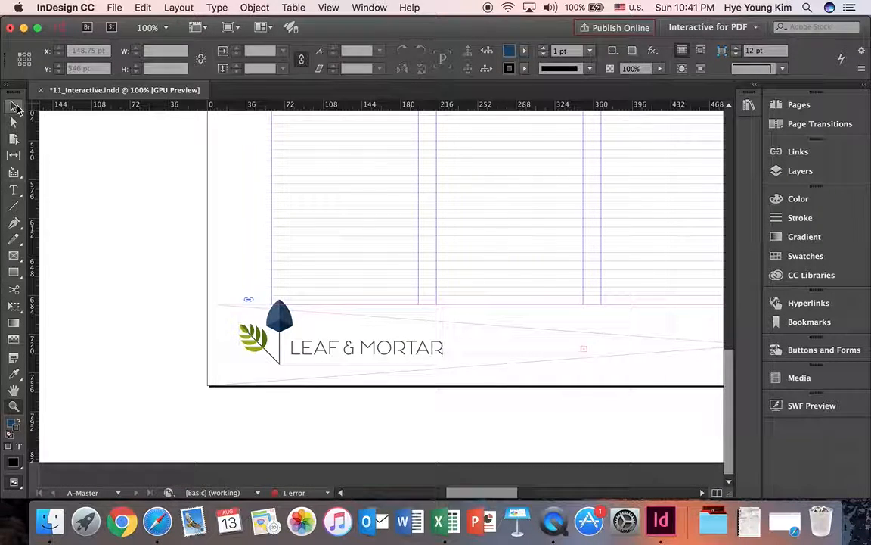
Start a new hyperlink on the master page's LEAF & MORTAR logo and set it to link to a URL.
{"action": "left_click", "coordinate": [311, 339]}
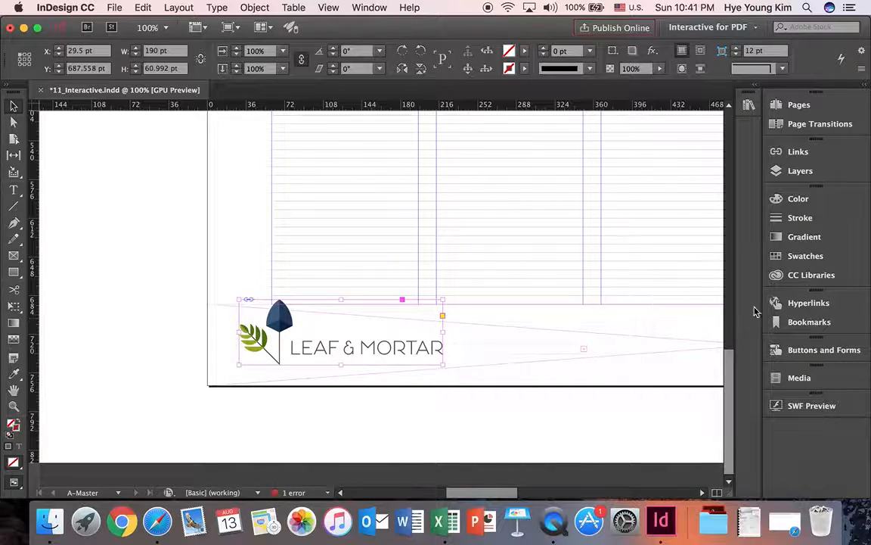
{"action": "left_click", "coordinate": [797, 306]}
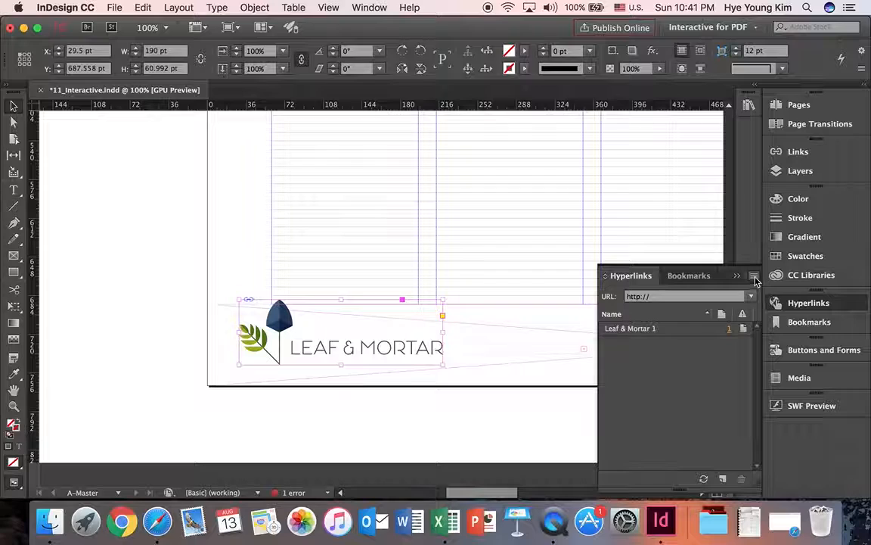
{"action": "left_click", "coordinate": [754, 281]}
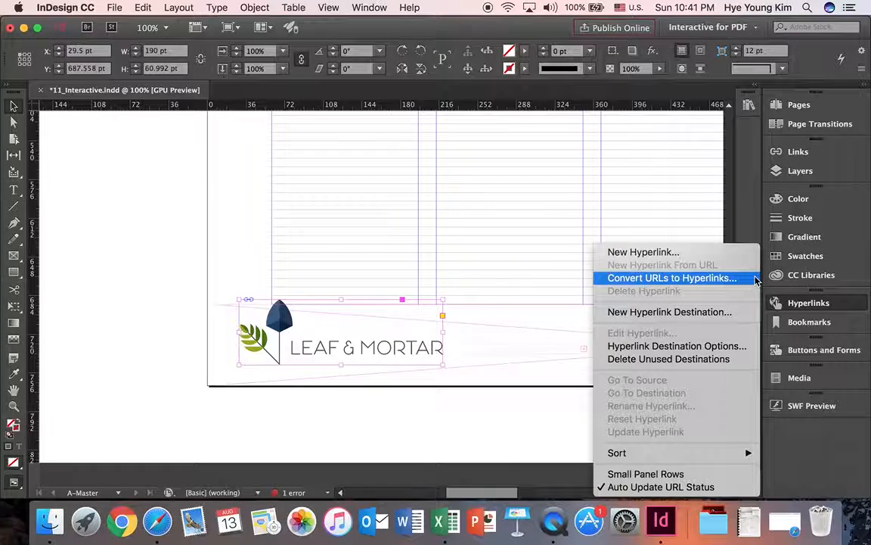
{"action": "left_click", "coordinate": [711, 254]}
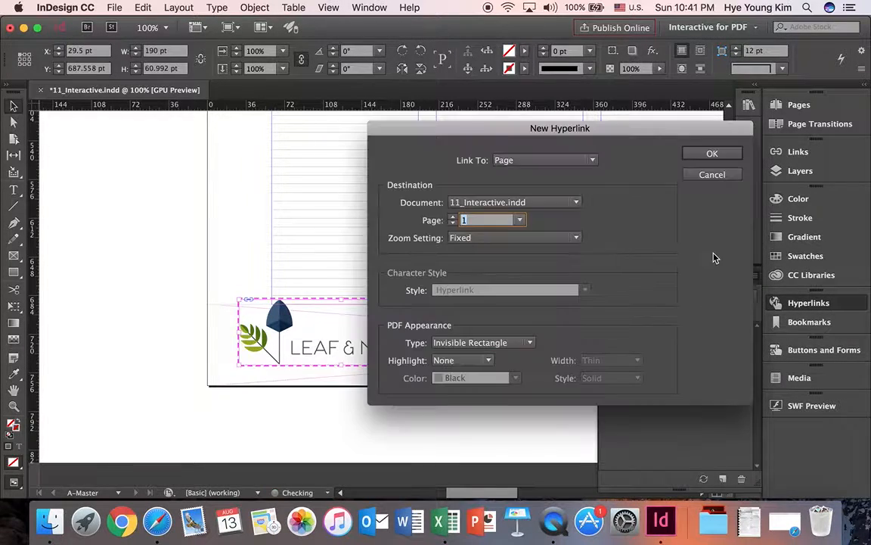
{"action": "left_click", "coordinate": [563, 161]}
{"action": "left_click", "coordinate": [560, 176]}
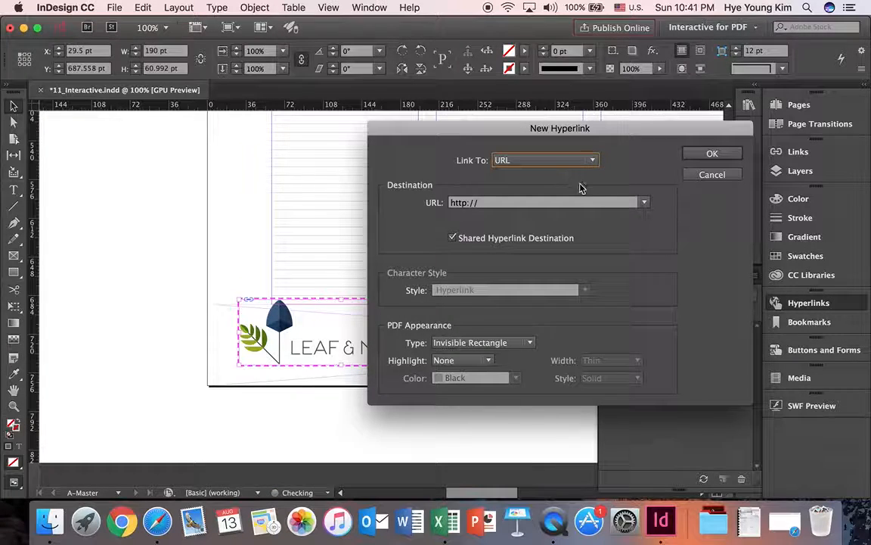
{"action": "left_click", "coordinate": [645, 202]}
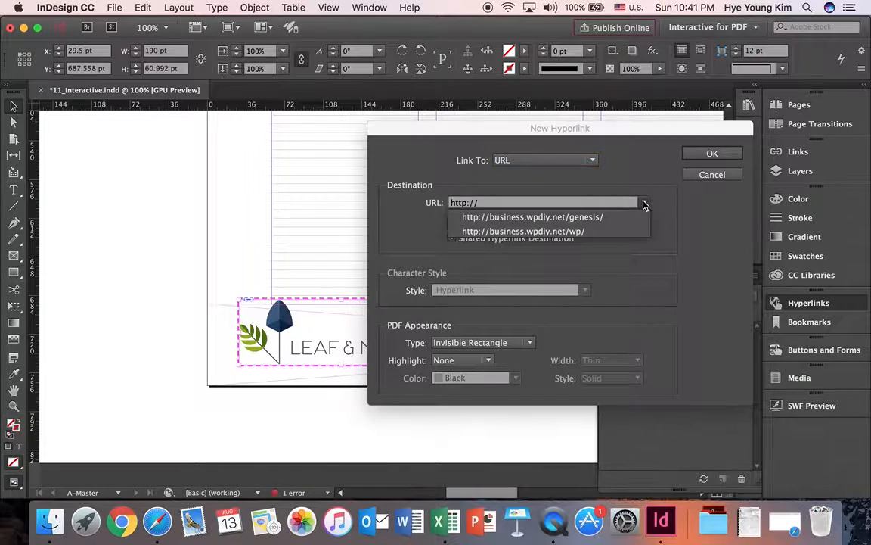
{"action": "left_click", "coordinate": [603, 229]}
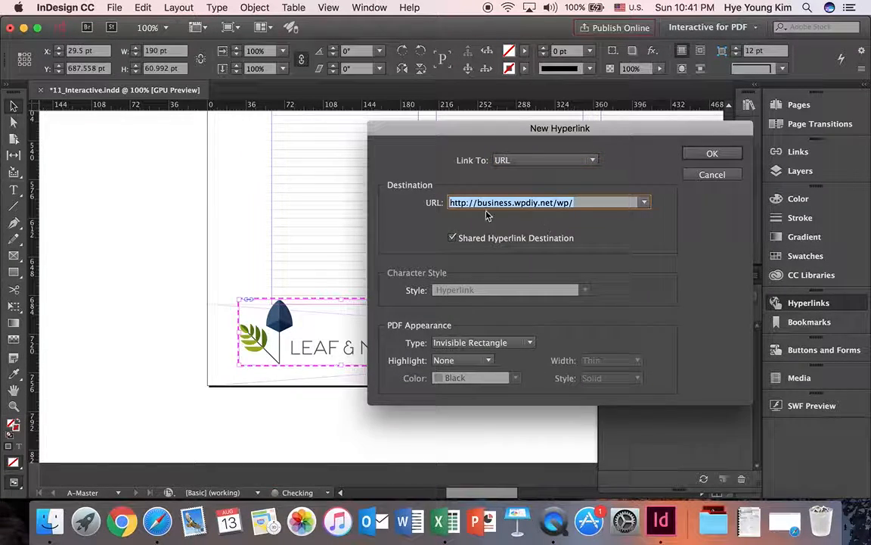
{"action": "left_click", "coordinate": [594, 203]}
{"action": "key", "text": "super+a"}
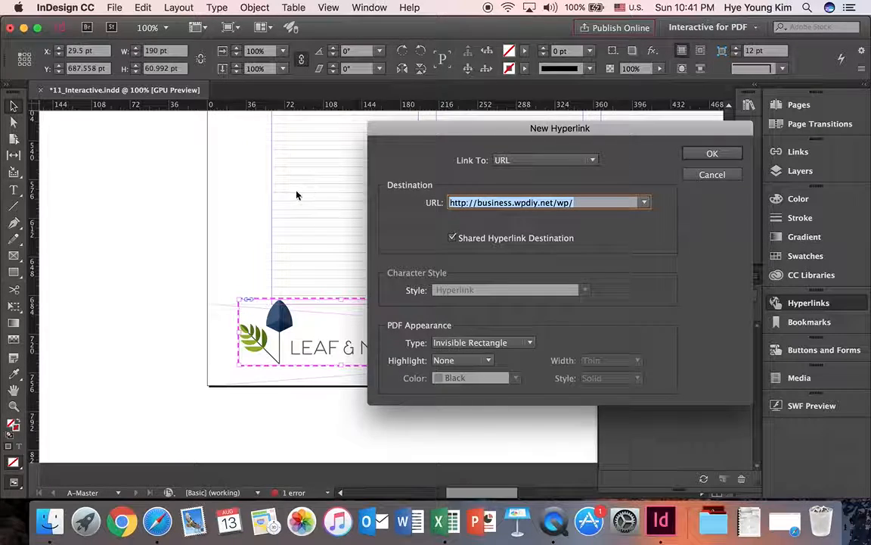
{"action": "key", "text": "BackSpace"}
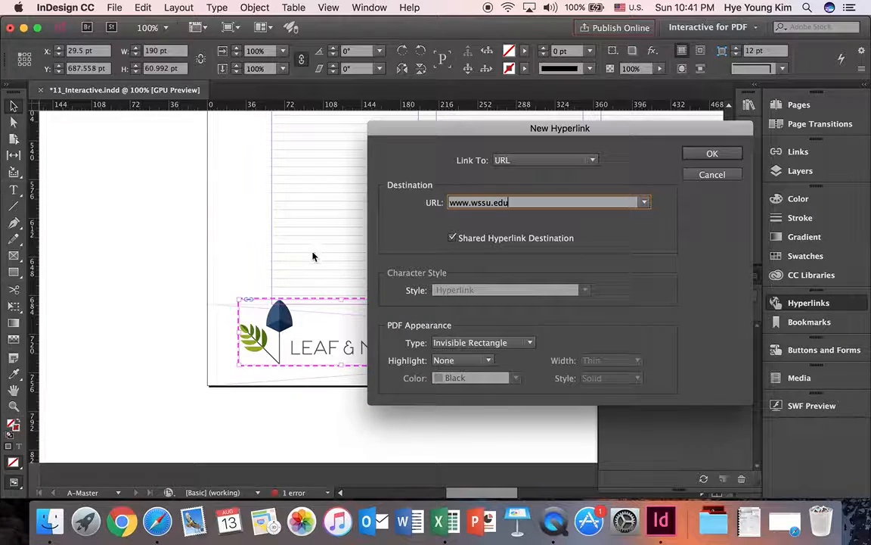
{"action": "left_click", "coordinate": [643, 202]}
{"action": "left_click", "coordinate": [597, 232]}
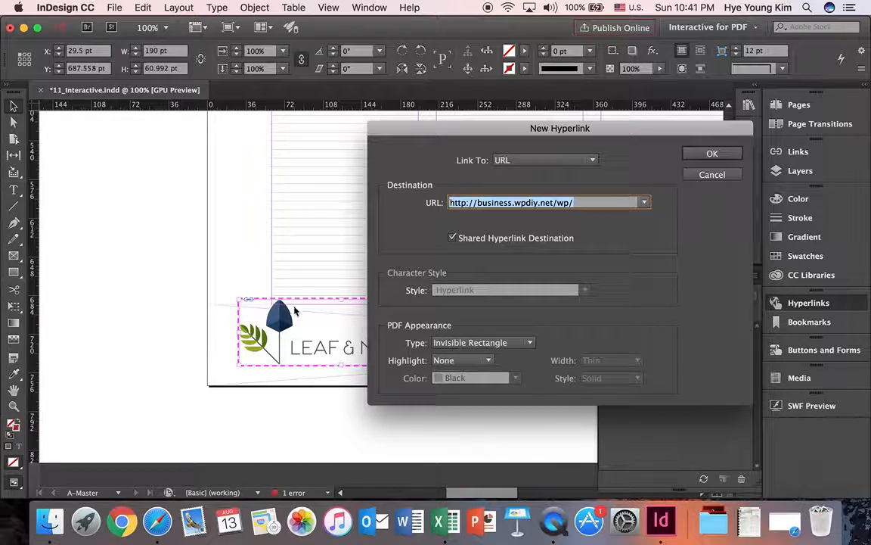
{"action": "left_click", "coordinate": [711, 154]}
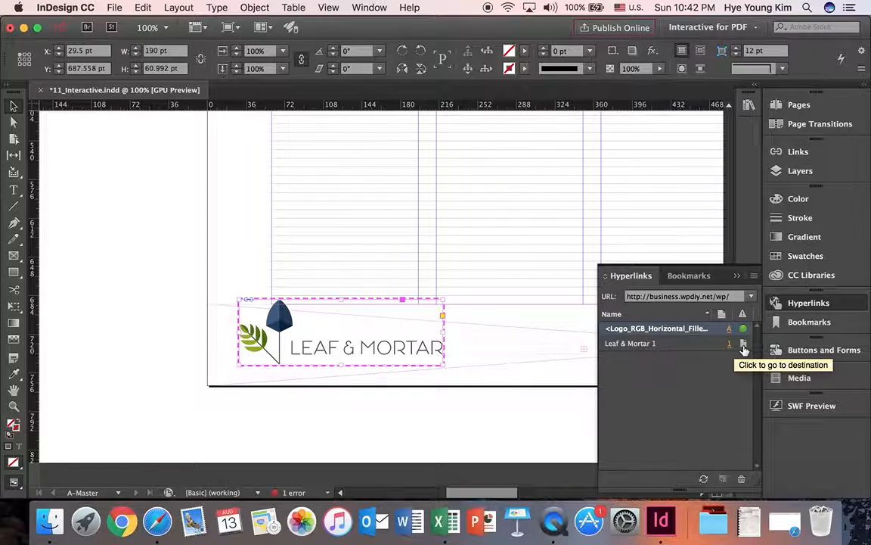
Convert the first-page arrow (the one with the bar, before the page number) on the master page into a button.
{"action": "left_click_drag", "start_coordinate": [490, 492], "coordinate": [564, 492]}
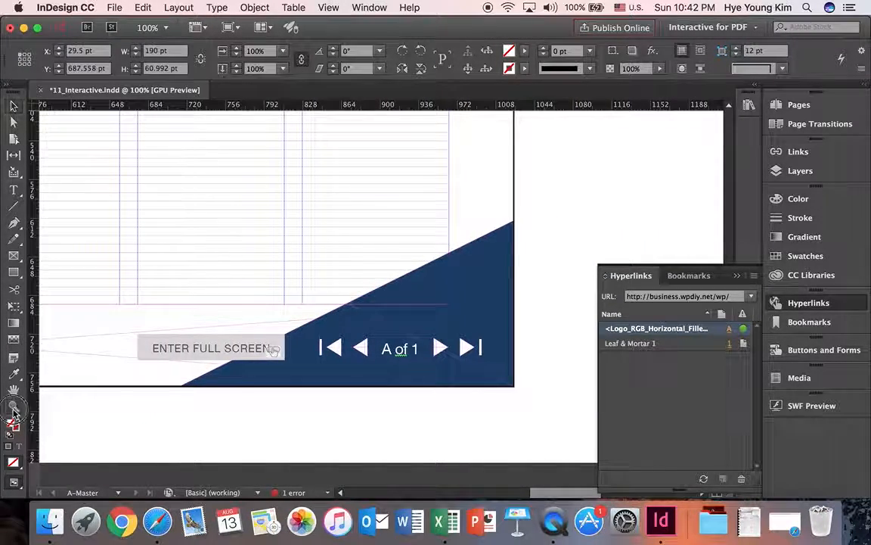
{"action": "left_click", "coordinate": [394, 354]}
{"action": "left_click", "coordinate": [411, 332]}
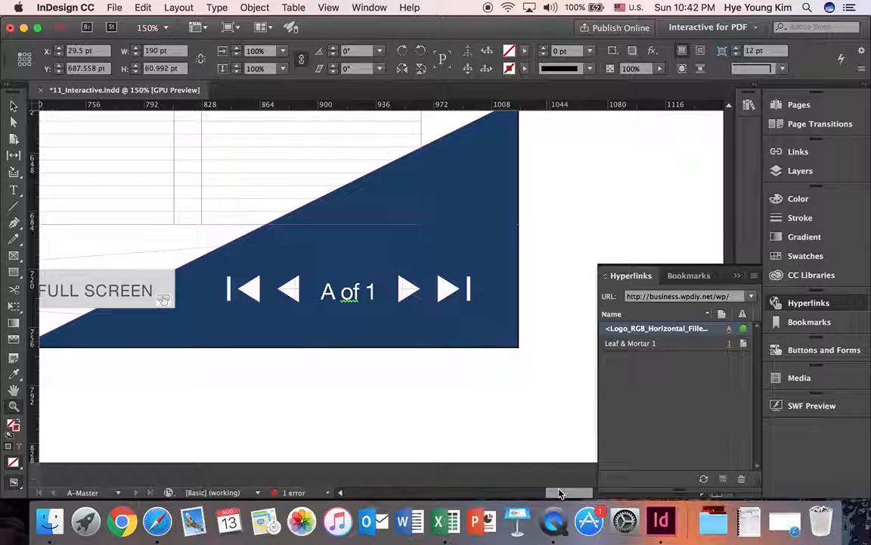
{"action": "left_click_drag", "start_coordinate": [555, 492], "coordinate": [541, 492]}
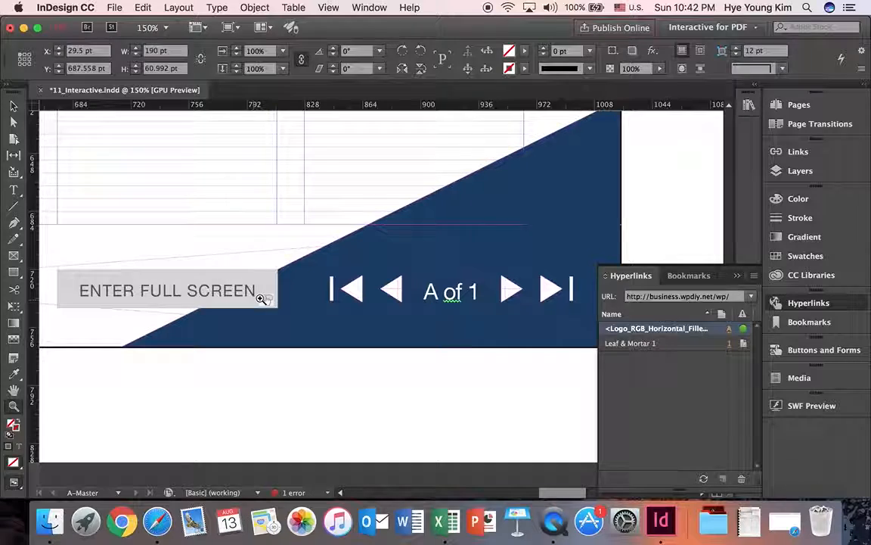
{"action": "scroll", "coordinate": [385, 311], "scroll_direction": "right", "scroll_amount": 5}
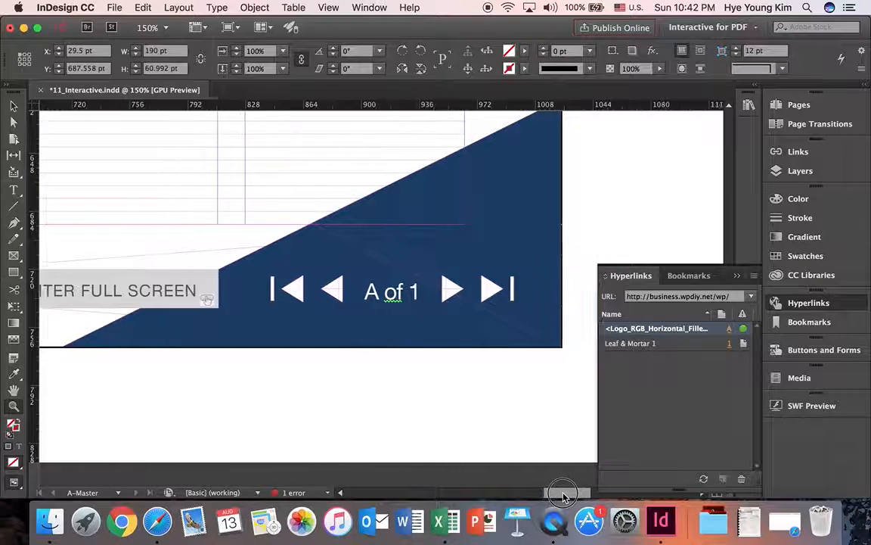
{"action": "left_click", "coordinate": [388, 313]}
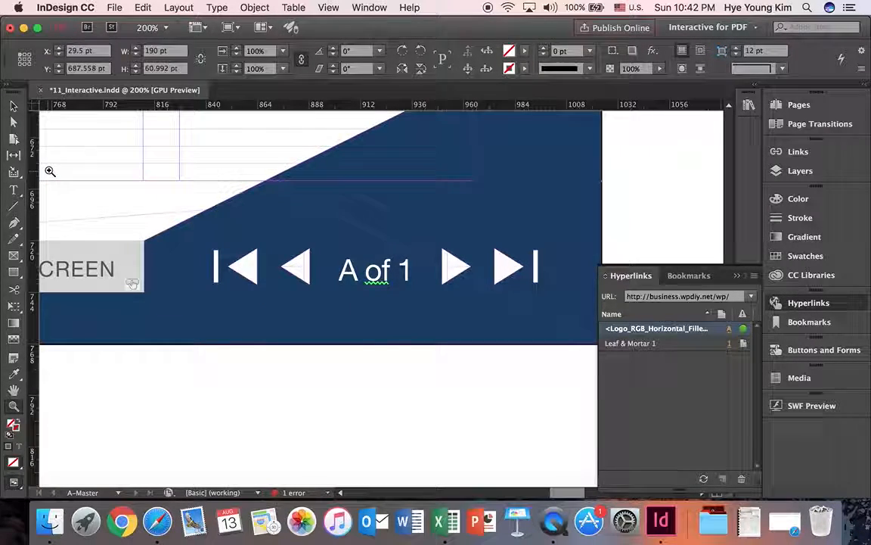
{"action": "left_click", "coordinate": [13, 107]}
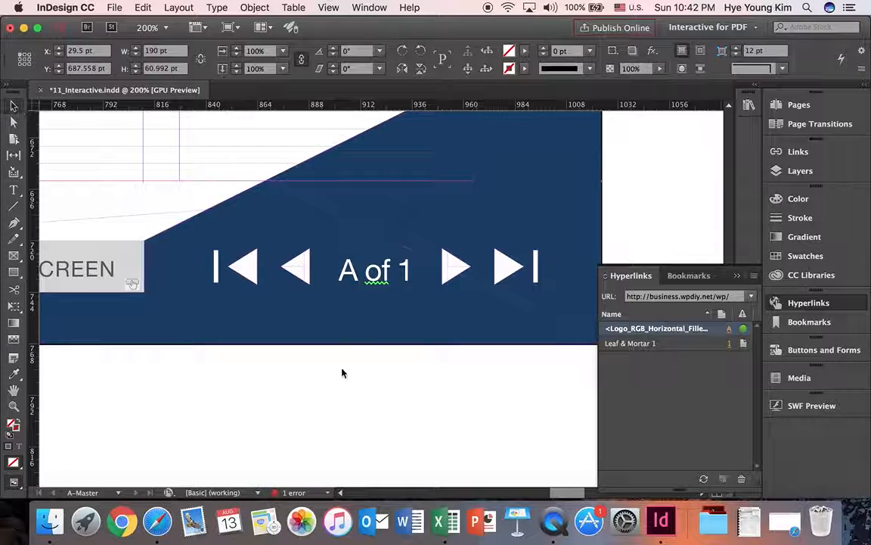
{"action": "left_click", "coordinate": [246, 270]}
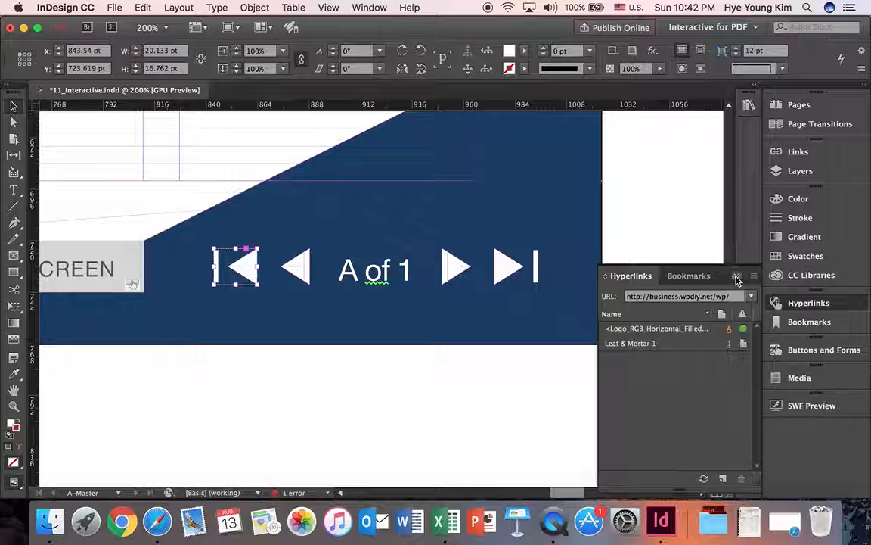
{"action": "left_click", "coordinate": [738, 277]}
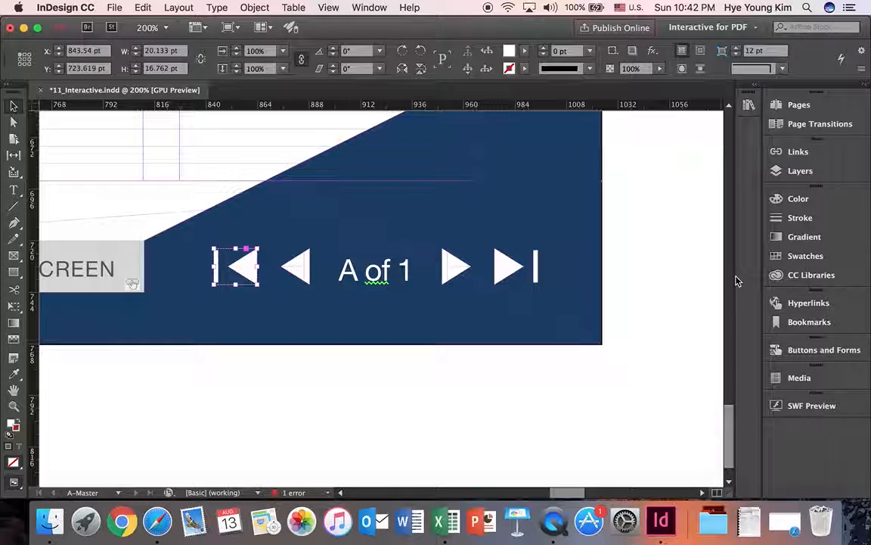
{"action": "left_click", "coordinate": [801, 352]}
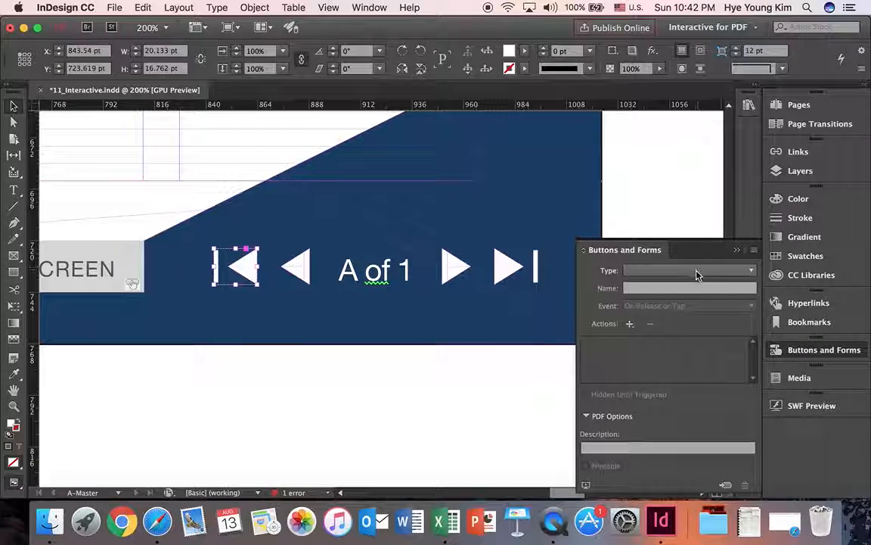
{"action": "left_click", "coordinate": [696, 270]}
{"action": "left_click", "coordinate": [655, 284]}
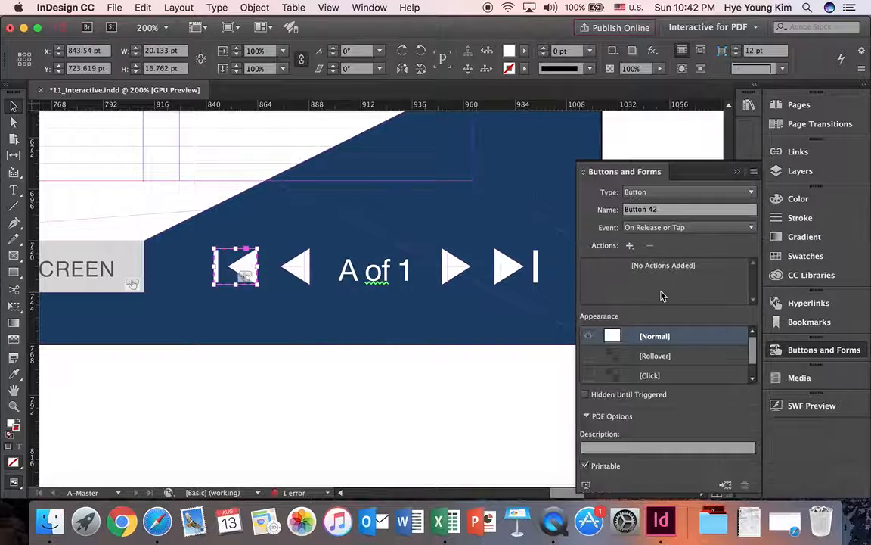
Name the first-page arrow's button "first page" and give it the Go To First Page action.
{"action": "triple_click", "coordinate": [669, 210]}
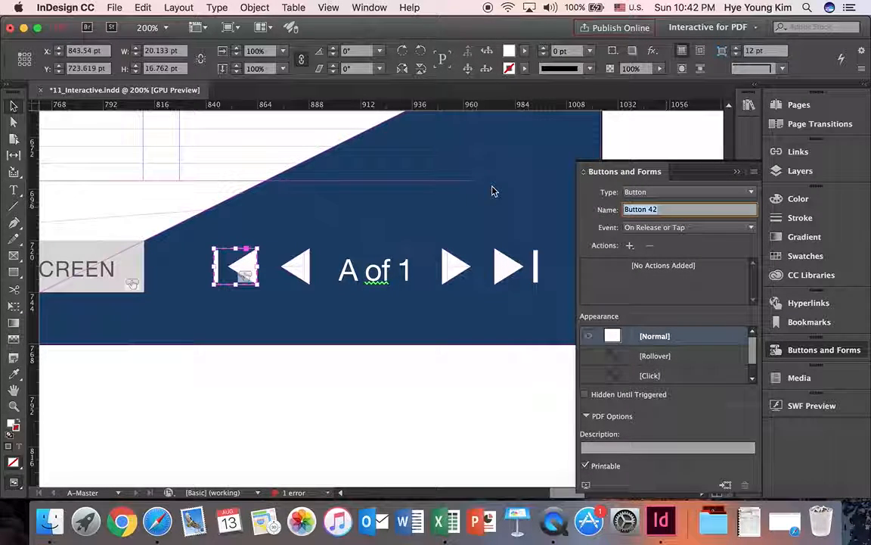
{"action": "type", "text": "first"}
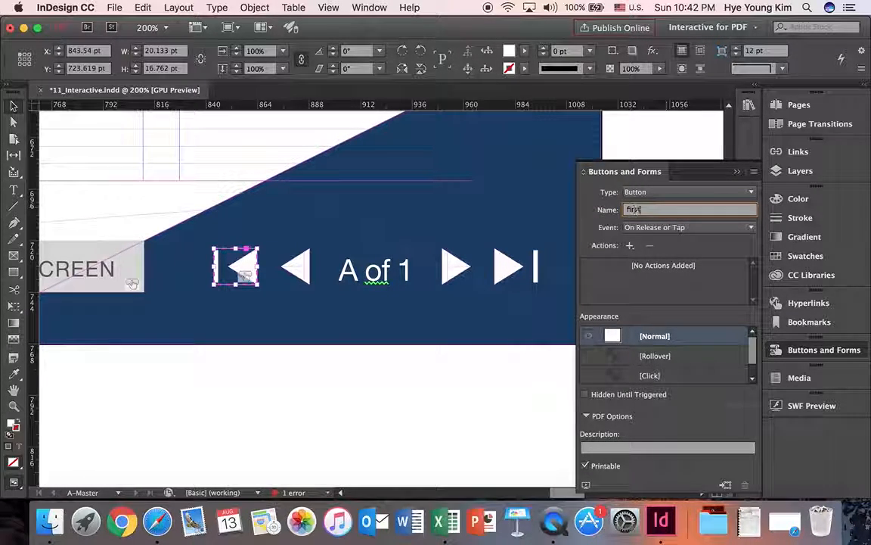
{"action": "type", "text": " page"}
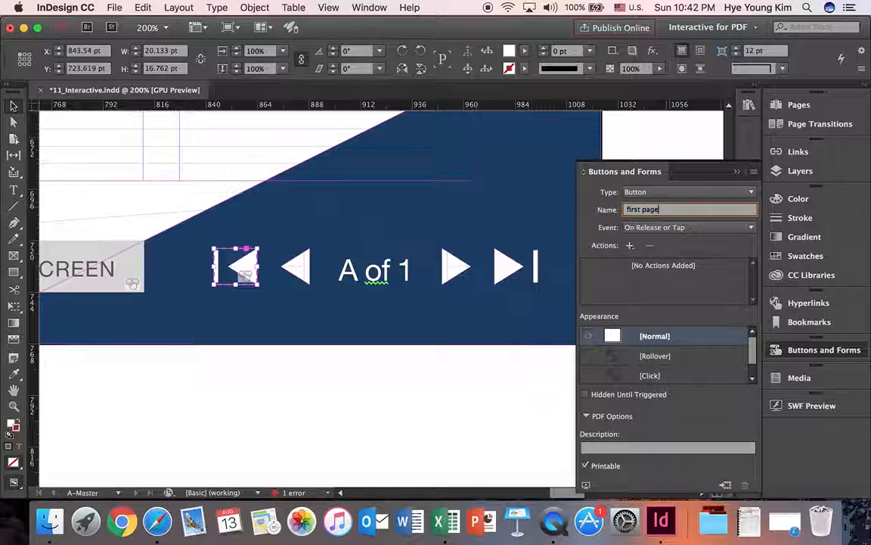
{"action": "left_click", "coordinate": [630, 246]}
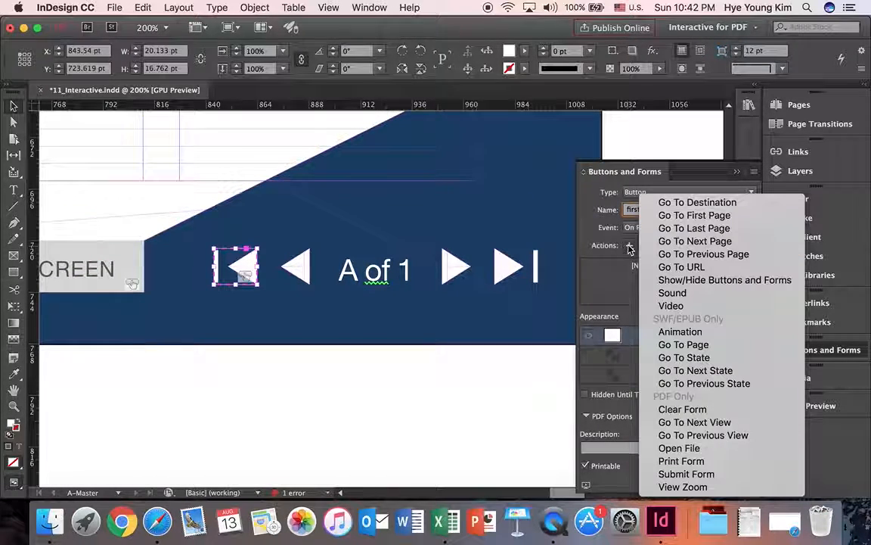
{"action": "left_click", "coordinate": [671, 216]}
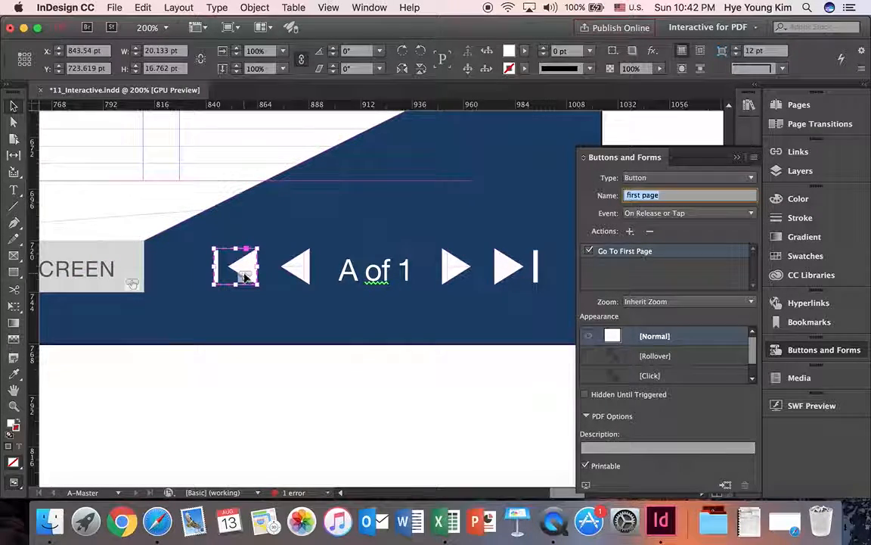
Adjust the previous-page arrow's vertical position to Y 732 pt, in line with the neighbouring arrows.
{"action": "double_click", "coordinate": [302, 266]}
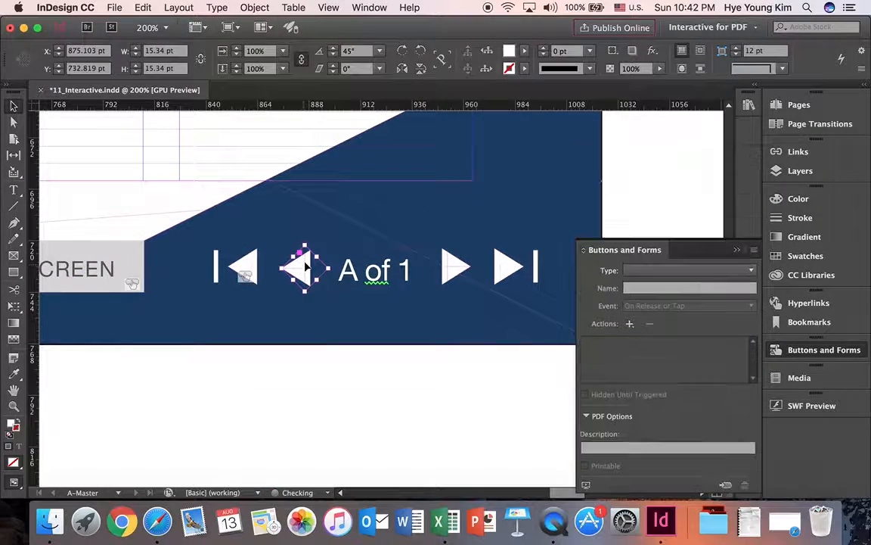
{"action": "left_click_drag", "start_coordinate": [305, 270], "coordinate": [307, 262]}
{"action": "key", "text": "Down"}
{"action": "key", "text": "Down"}
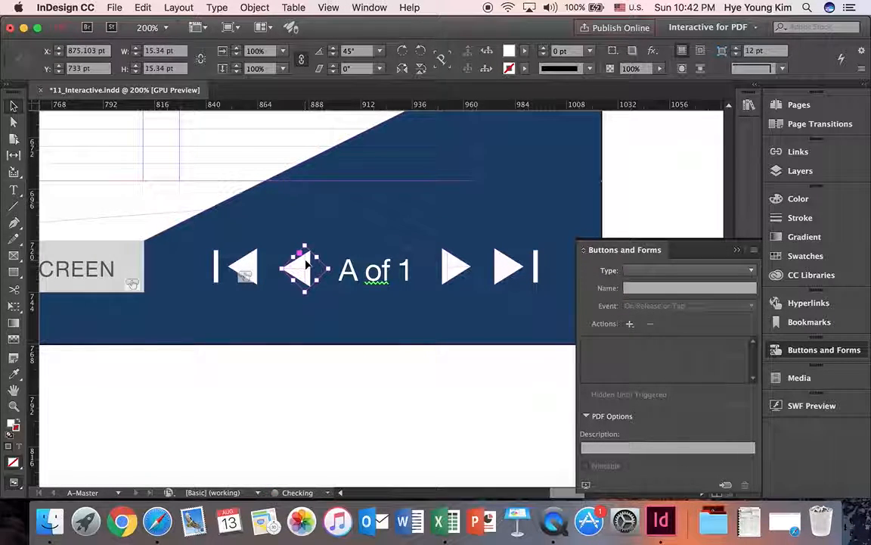
Convert the previous-page arrow into a button named "previous page".
{"action": "left_click", "coordinate": [798, 351]}
{"action": "left_click", "coordinate": [796, 351]}
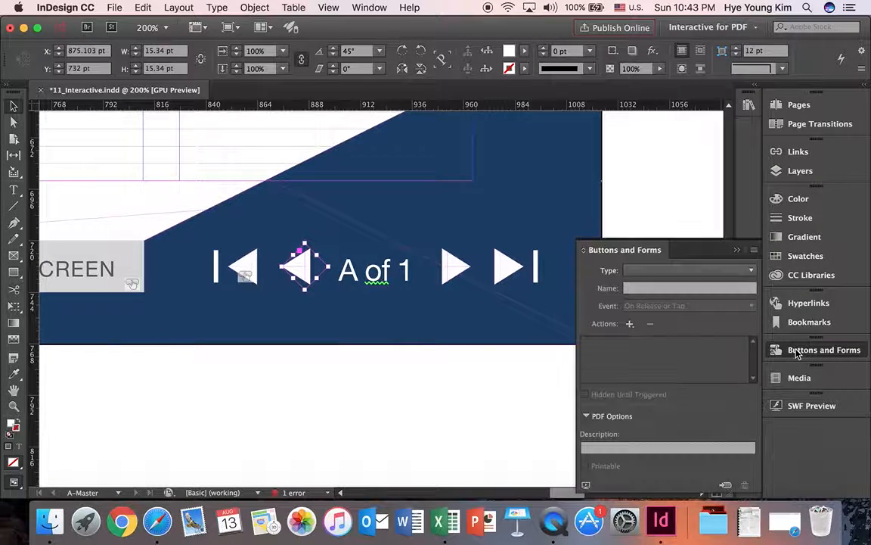
{"action": "left_click", "coordinate": [645, 277]}
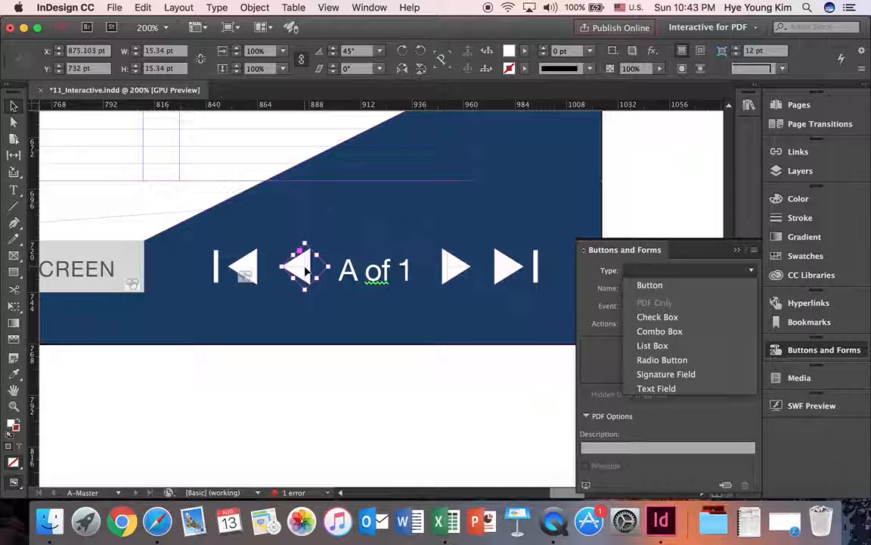
{"action": "left_click", "coordinate": [645, 285]}
{"action": "left_click", "coordinate": [664, 214]}
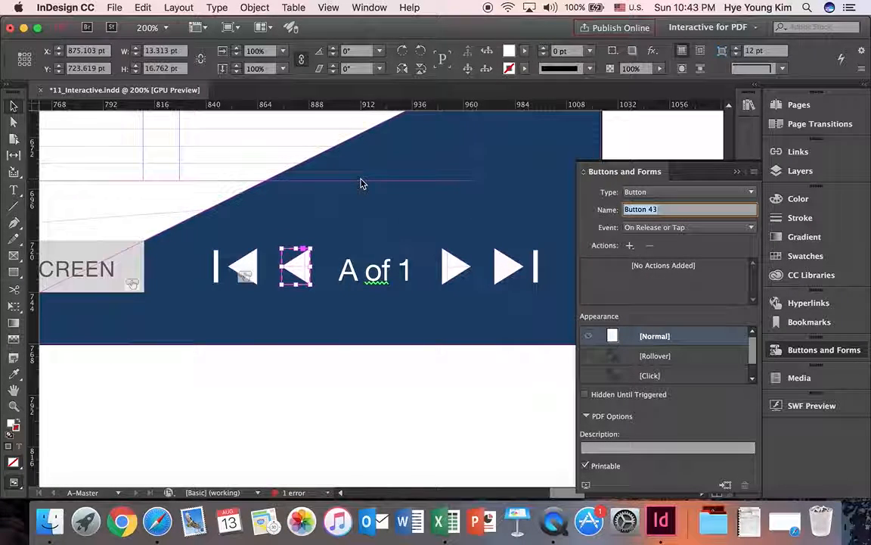
{"action": "type", "text": "previous page"}
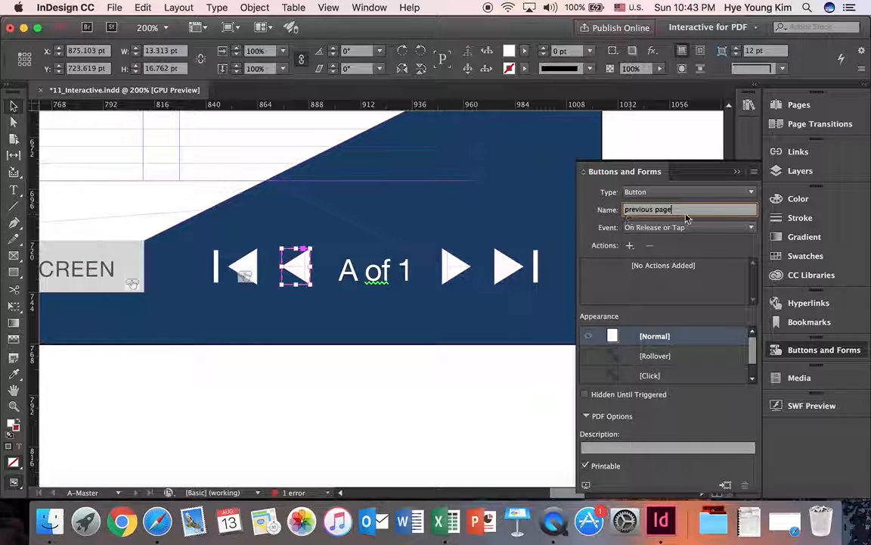
Give the "previous page" button the Go To Previous Page action, triggered On Release or Tap.
{"action": "left_click", "coordinate": [718, 228]}
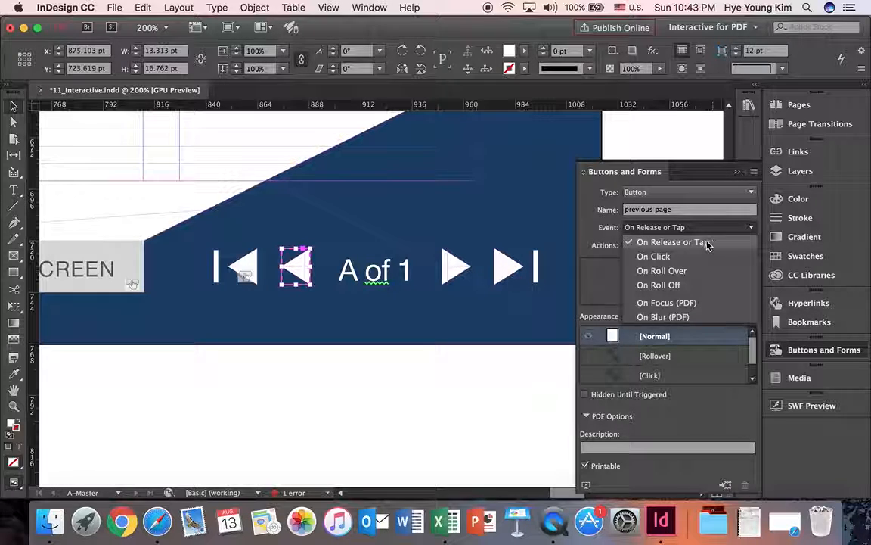
{"action": "left_click", "coordinate": [707, 242]}
{"action": "left_click", "coordinate": [630, 246]}
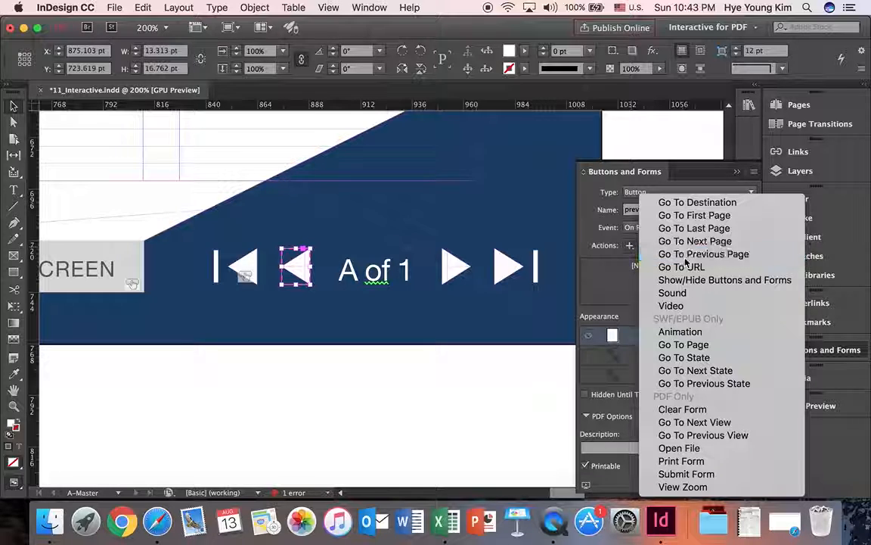
{"action": "left_click", "coordinate": [728, 254]}
{"action": "left_click", "coordinate": [737, 157]}
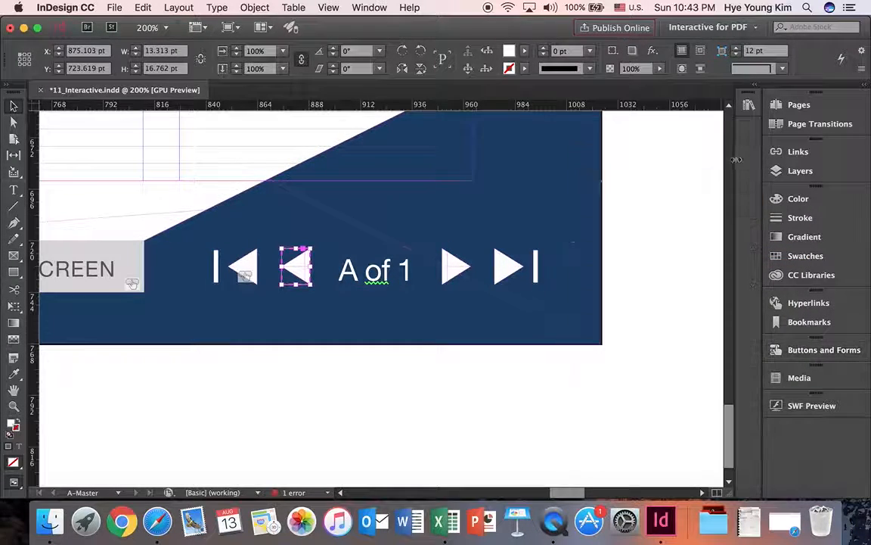
Convert the next-page arrow (the plain one after the page number) into a button and enter "next page" as its name.
{"action": "left_click", "coordinate": [448, 268]}
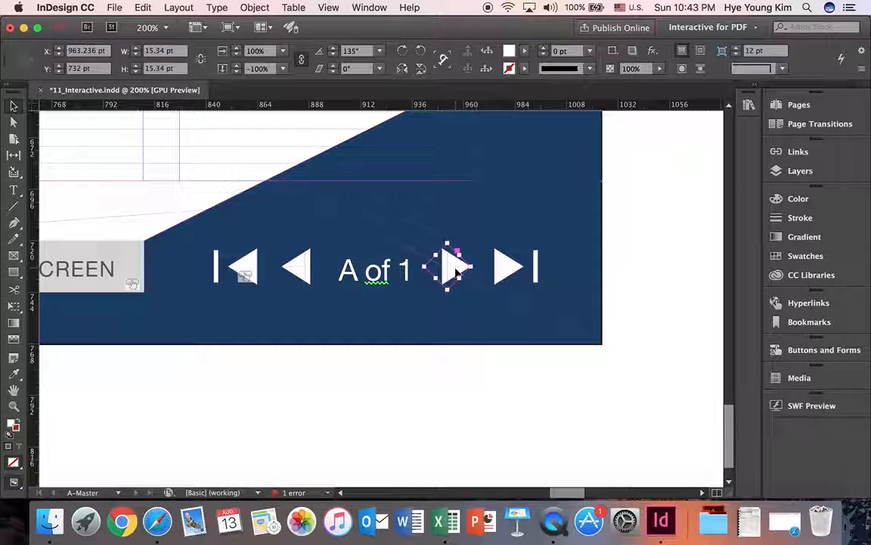
{"action": "left_click", "coordinate": [791, 352]}
{"action": "left_click", "coordinate": [706, 270]}
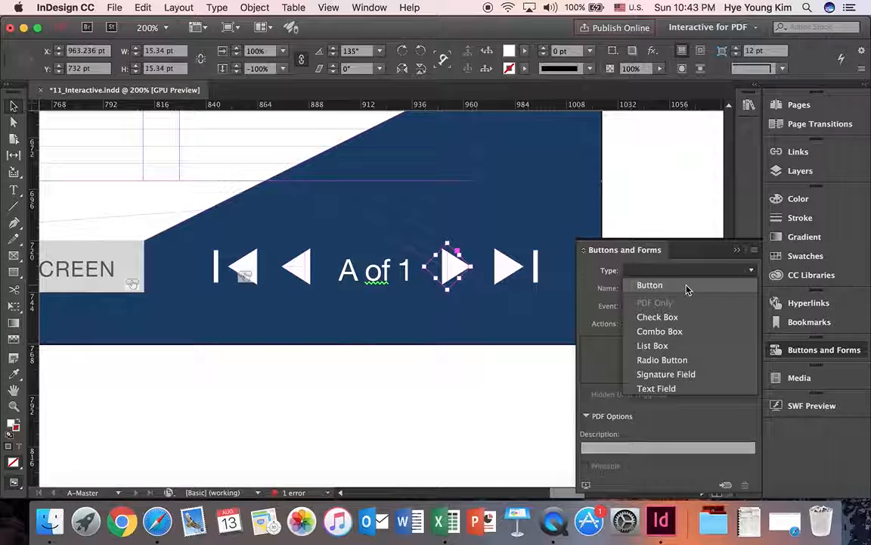
{"action": "left_click", "coordinate": [687, 290]}
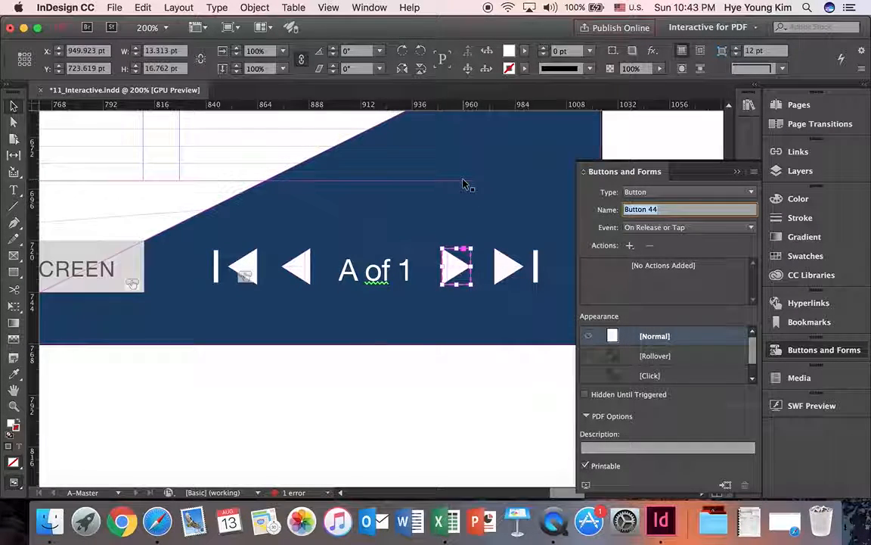
{"action": "type", "text": "next page"}
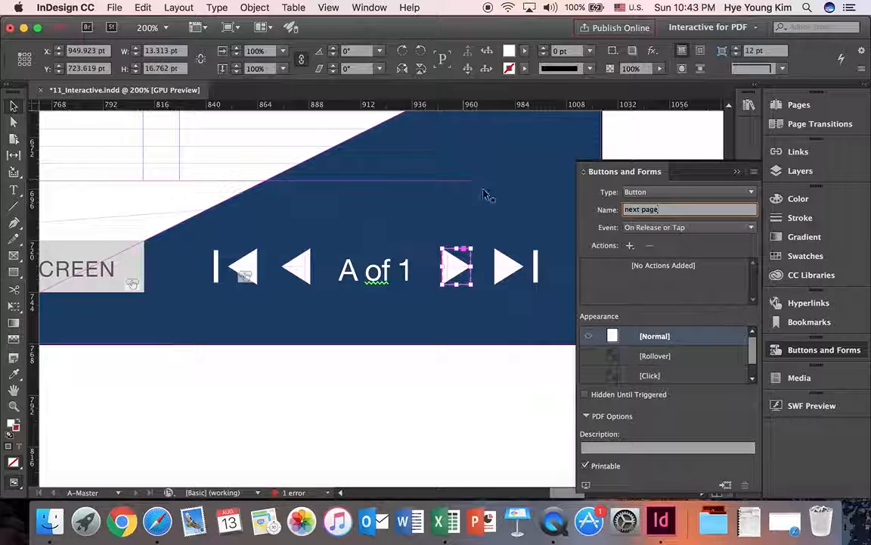
Give the next-page arrow's button the Go To Next Page action.
{"action": "left_click", "coordinate": [630, 246]}
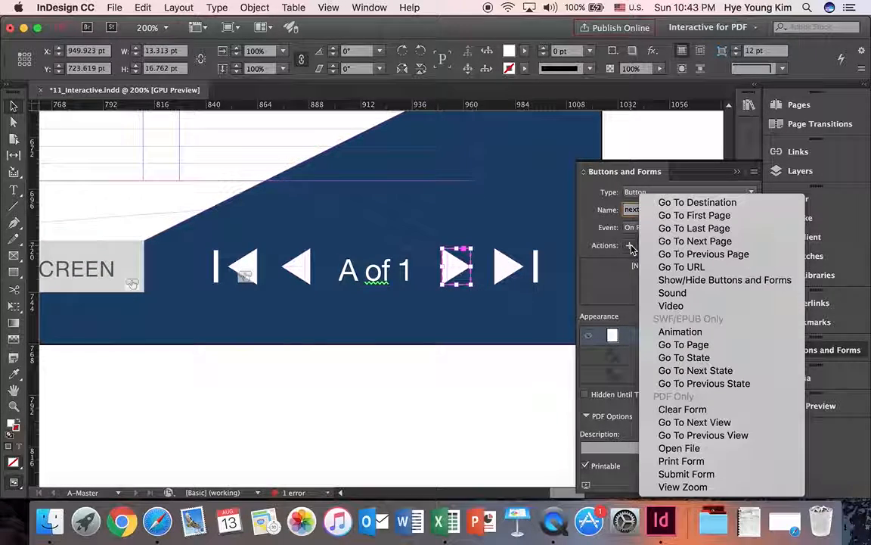
{"action": "left_click", "coordinate": [669, 242]}
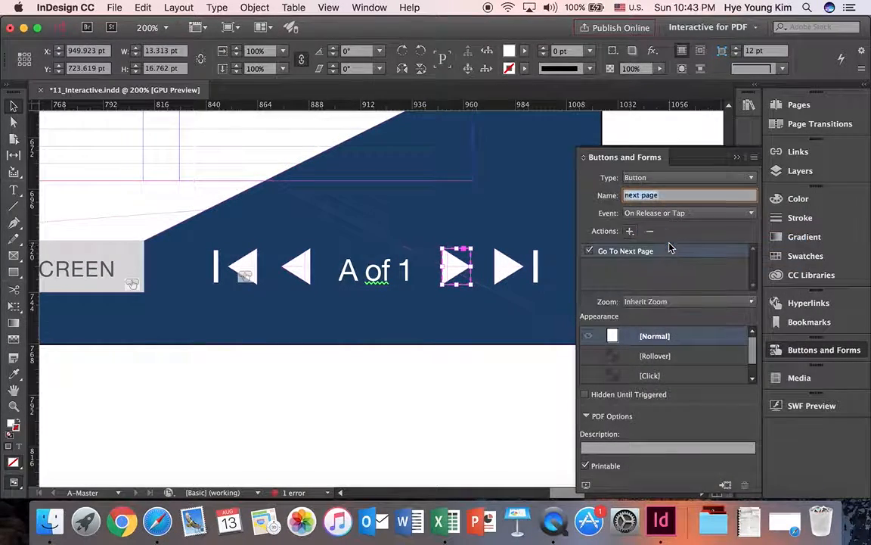
{"action": "left_click", "coordinate": [736, 171]}
Convert the last-page arrow (the one with the bar, after the page number) into a button and enter "last page" as its name.
{"action": "left_click", "coordinate": [520, 257]}
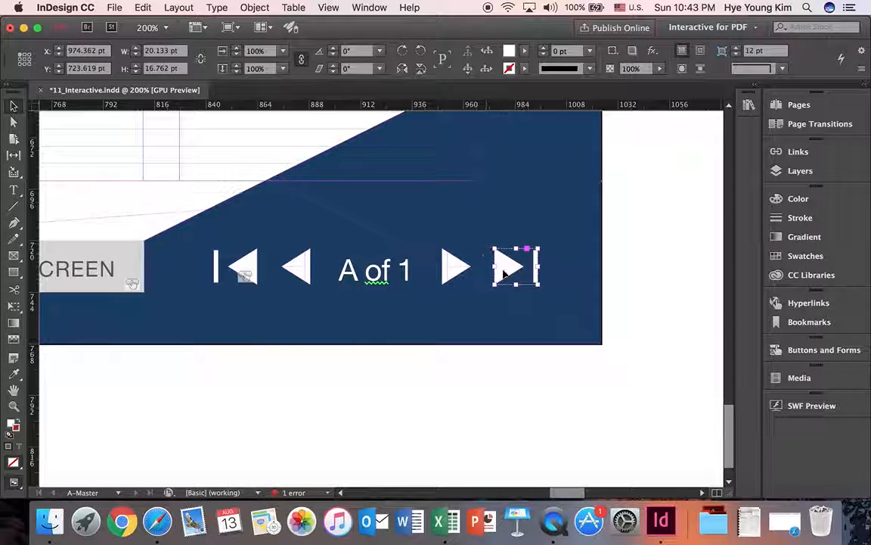
{"action": "left_click", "coordinate": [794, 353]}
{"action": "left_click", "coordinate": [726, 274]}
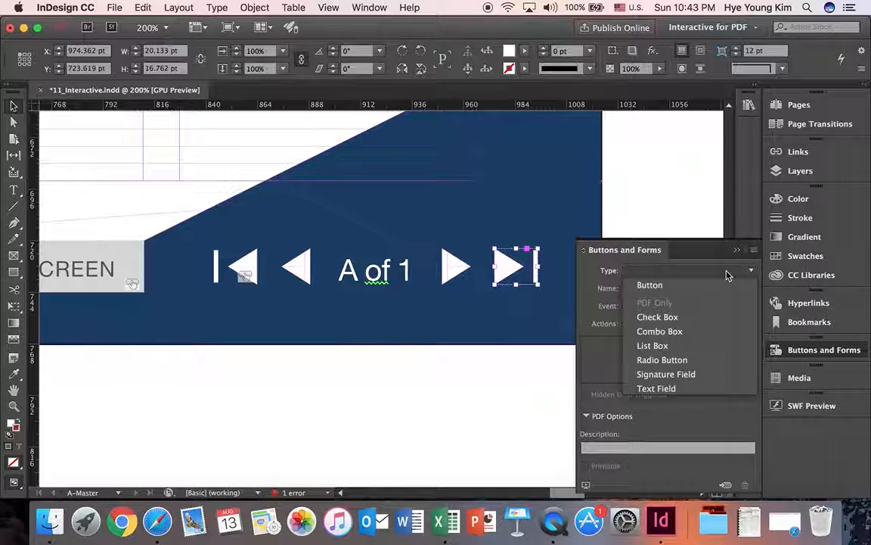
{"action": "left_click", "coordinate": [721, 285]}
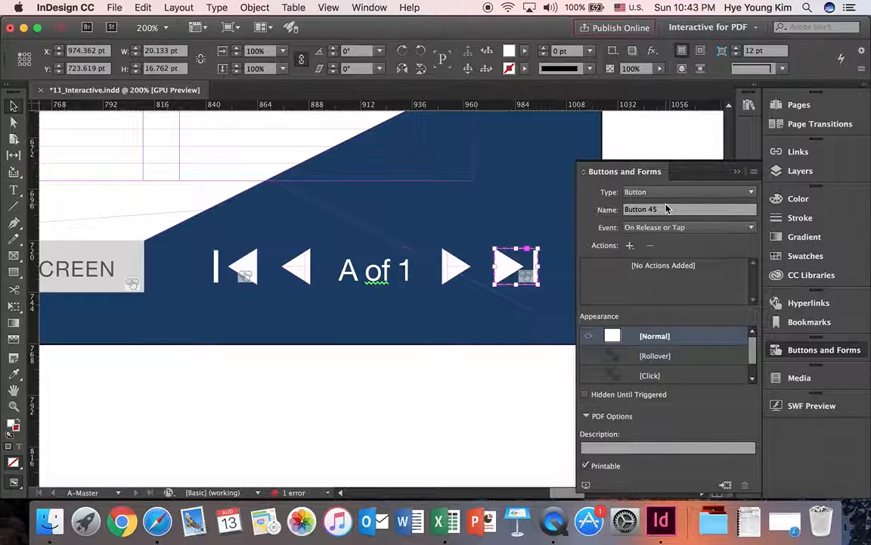
{"action": "triple_click", "coordinate": [669, 209]}
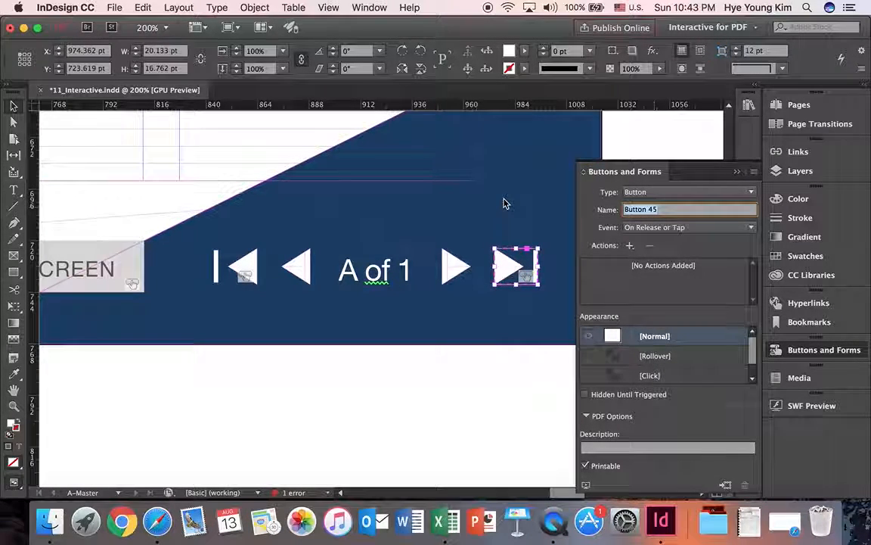
{"action": "type", "text": "last page"}
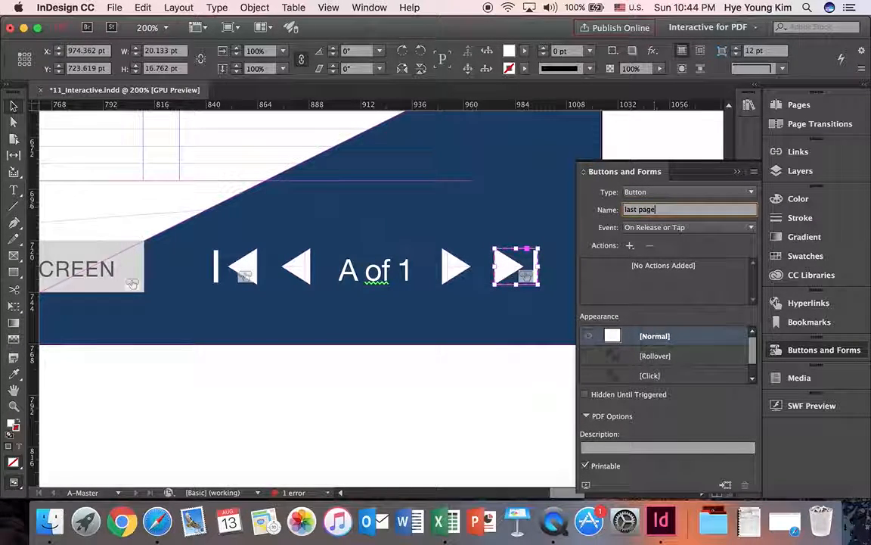
Give the last-page arrow's button the Go To Last Page action.
{"action": "left_click", "coordinate": [629, 245]}
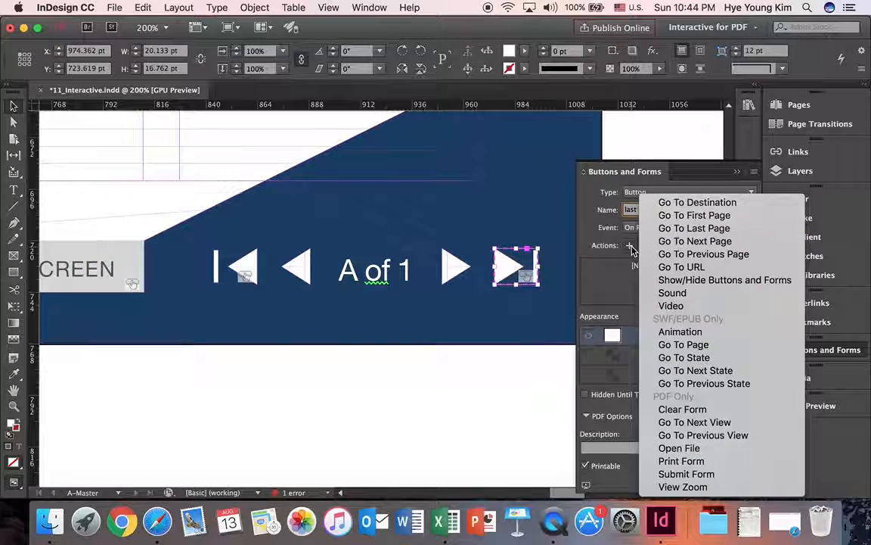
{"action": "left_click", "coordinate": [694, 228]}
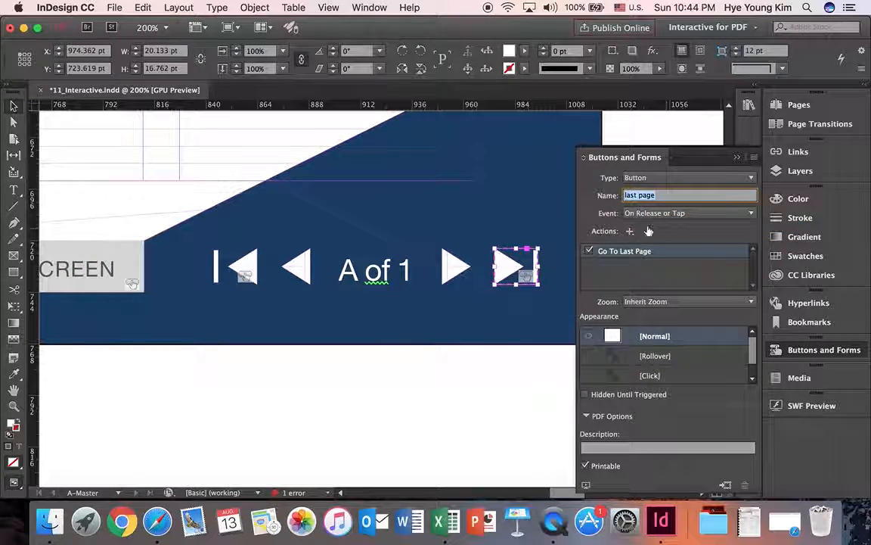
{"action": "left_click", "coordinate": [737, 156]}
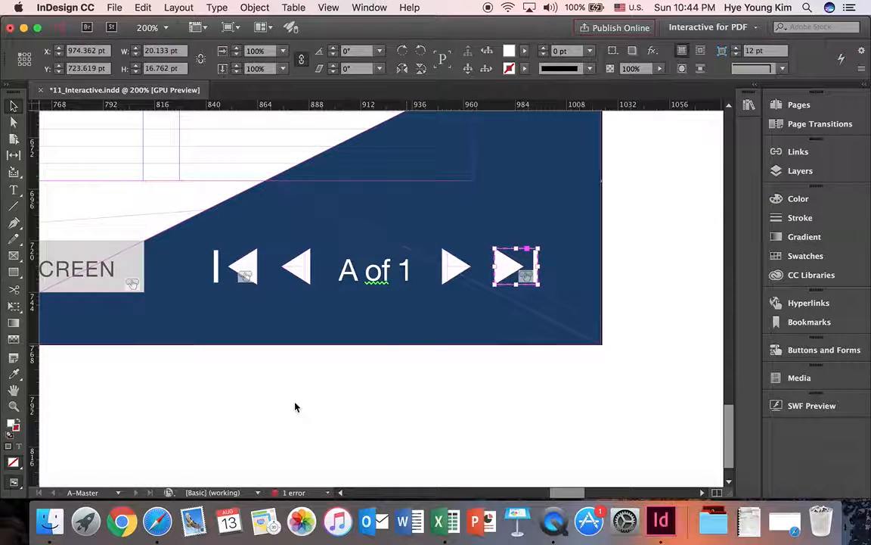
Check the name and assigned action of each of the four navigation arrow buttons on the master page.
{"action": "left_click_drag", "start_coordinate": [571, 494], "coordinate": [551, 493]}
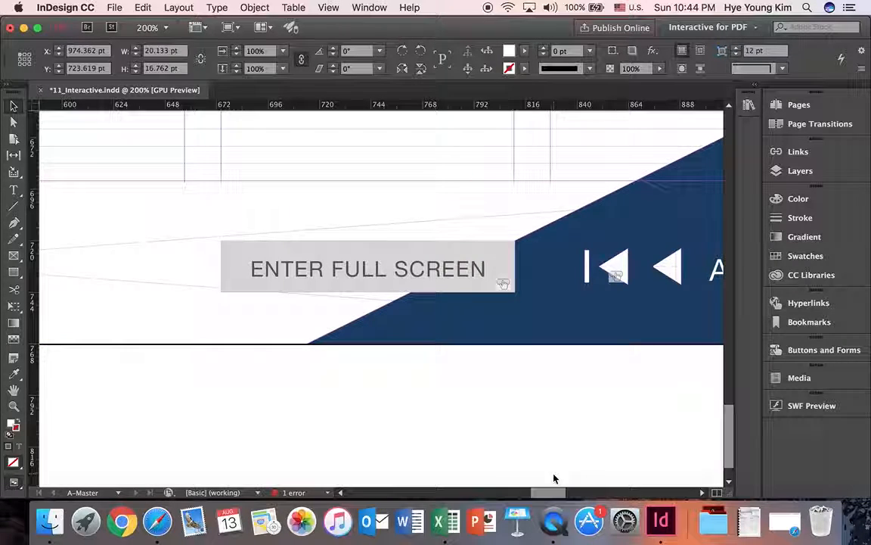
{"action": "left_click_drag", "start_coordinate": [553, 494], "coordinate": [577, 492]}
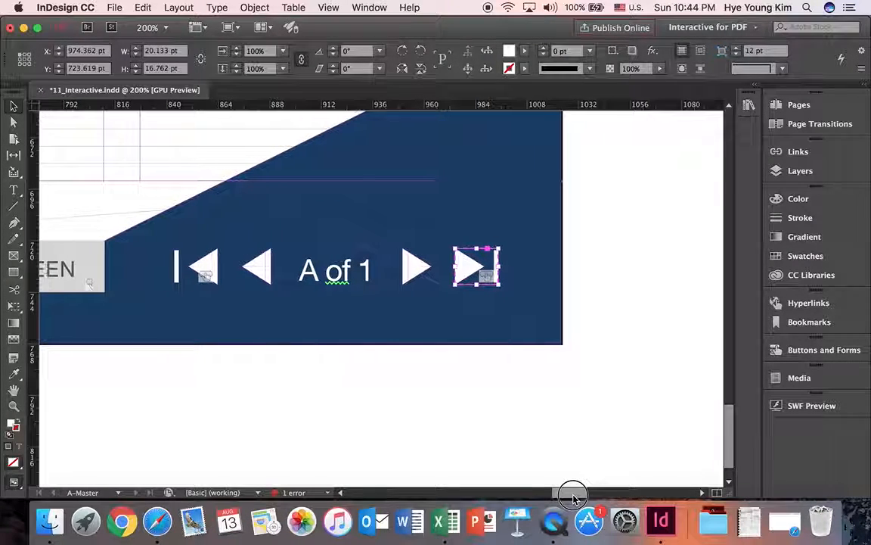
{"action": "left_click", "coordinate": [419, 269]}
{"action": "left_click", "coordinate": [272, 272]}
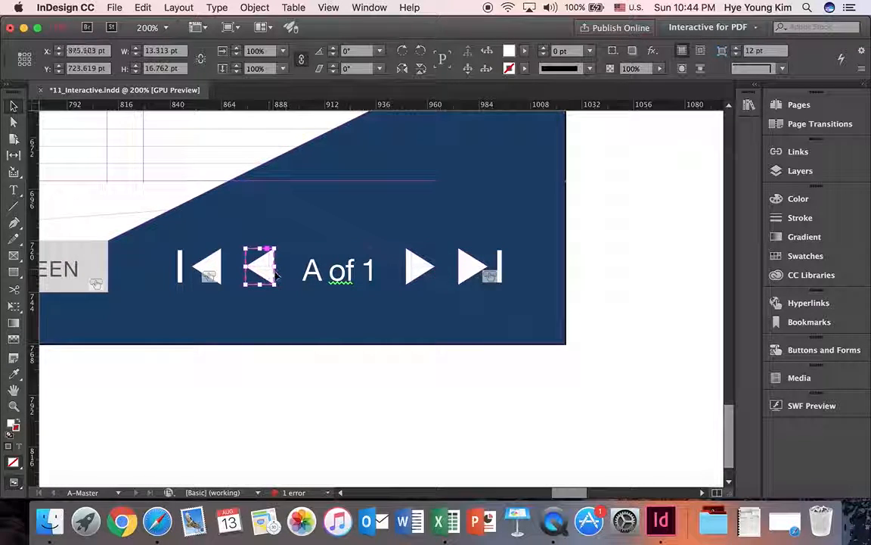
{"action": "left_click", "coordinate": [209, 277]}
{"action": "left_click", "coordinate": [276, 277]}
{"action": "left_click", "coordinate": [794, 351]}
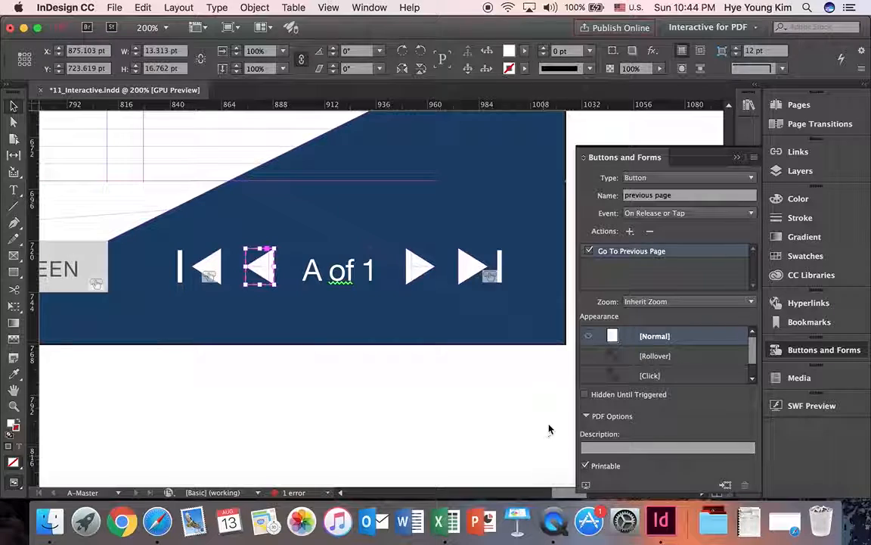
{"action": "left_click", "coordinate": [588, 417]}
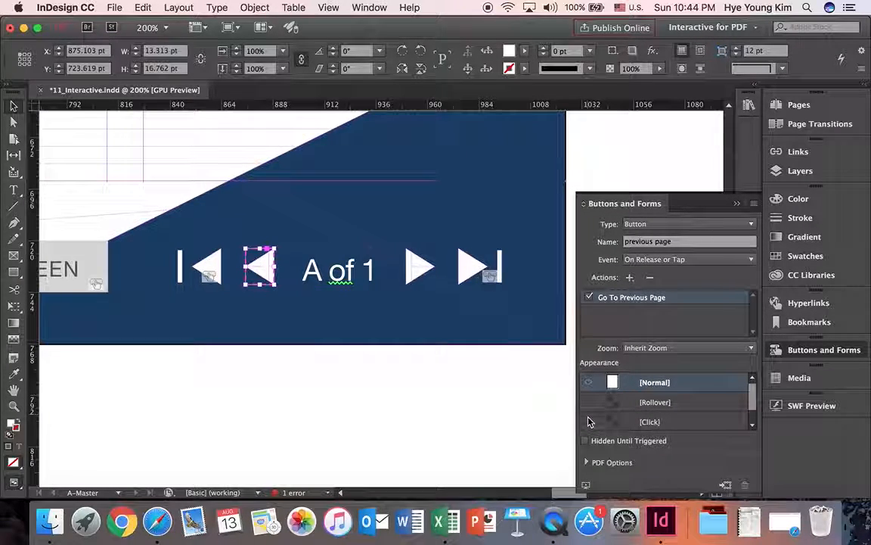
{"action": "left_click", "coordinate": [298, 307]}
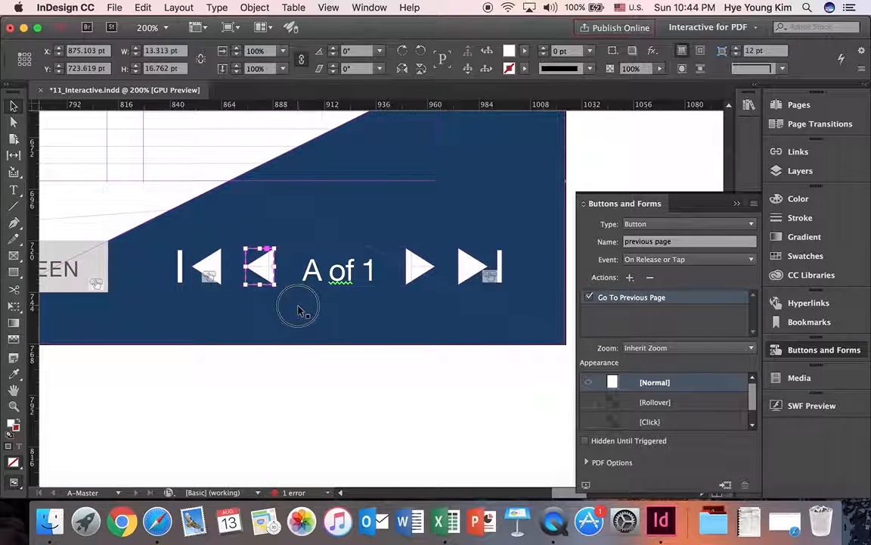
{"action": "left_click", "coordinate": [260, 266]}
{"action": "left_click", "coordinate": [418, 272]}
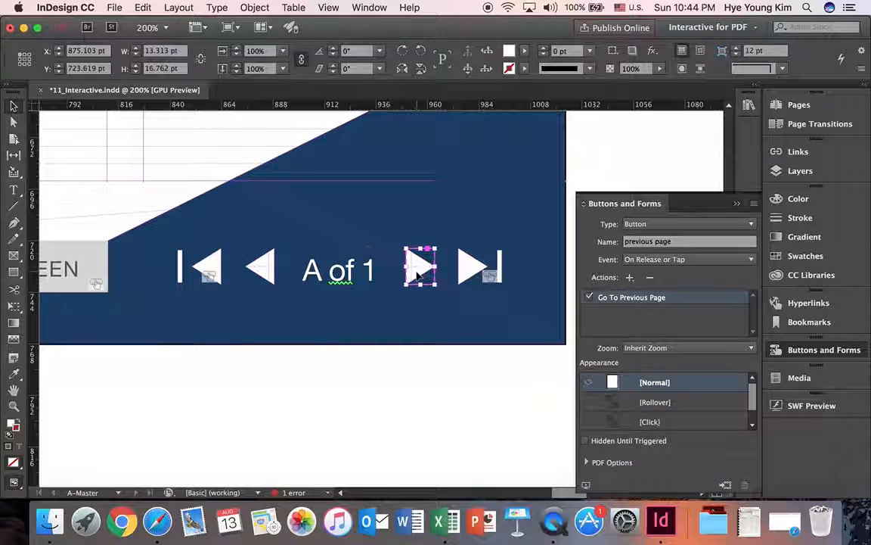
{"action": "left_click", "coordinate": [470, 264]}
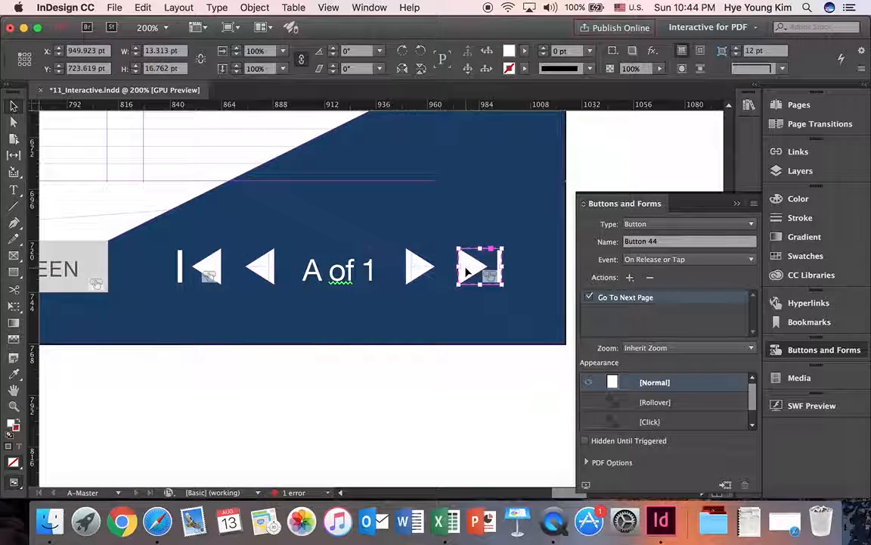
{"action": "left_click", "coordinate": [418, 268]}
{"action": "left_click", "coordinate": [260, 268]}
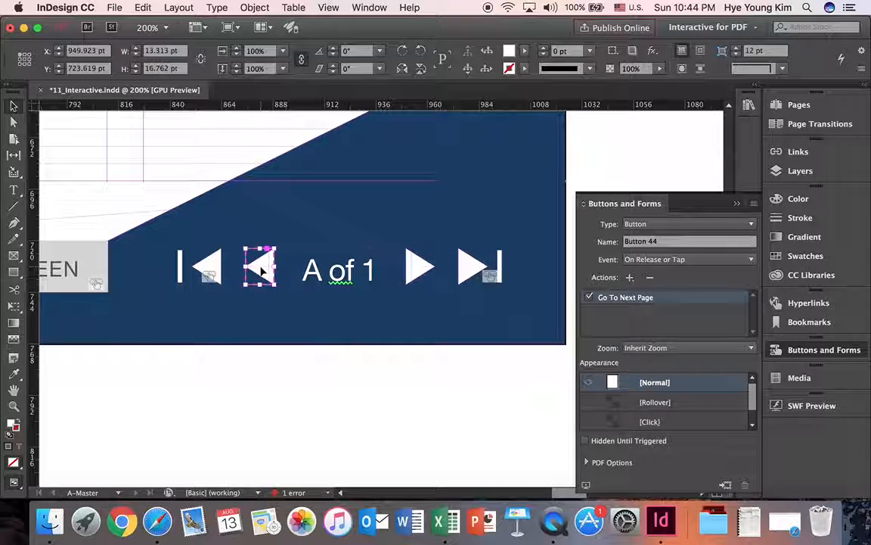
{"action": "left_click", "coordinate": [219, 271]}
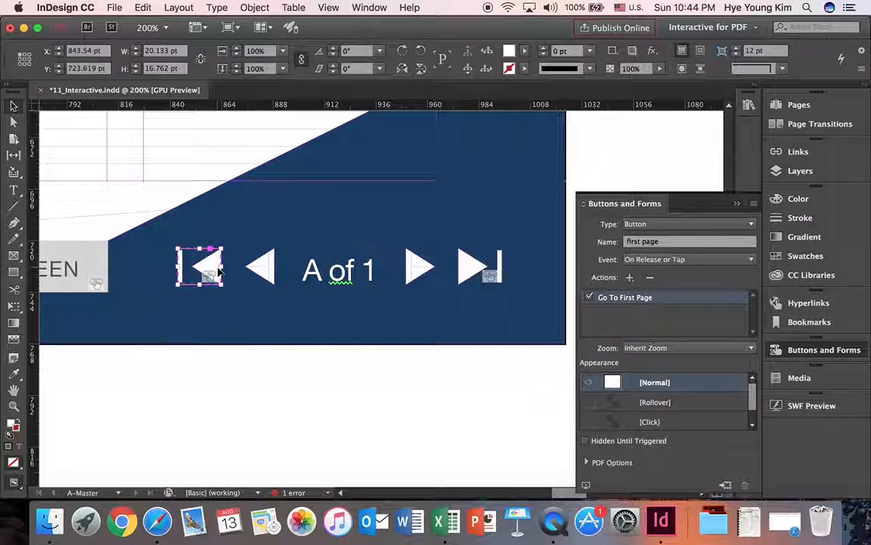
{"action": "left_click", "coordinate": [260, 270]}
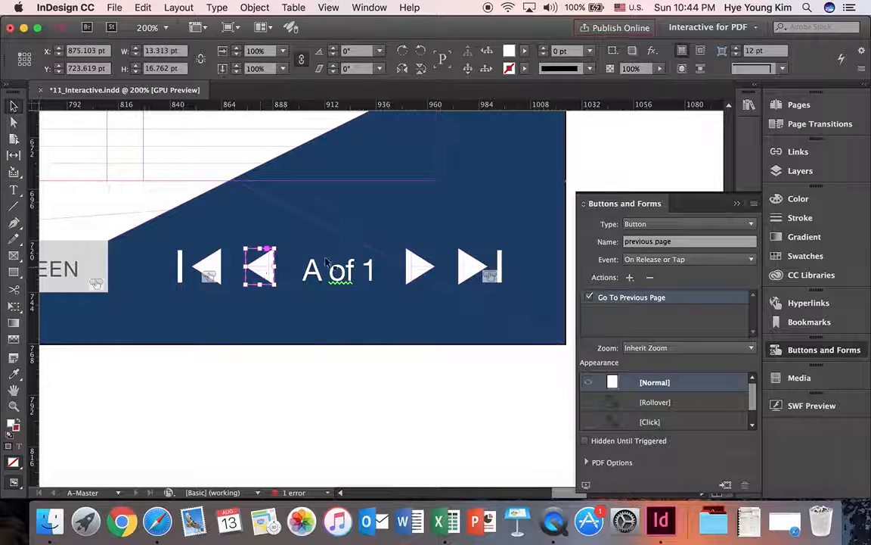
Rename the next-page arrow's button as "next page".
{"action": "left_click", "coordinate": [418, 269]}
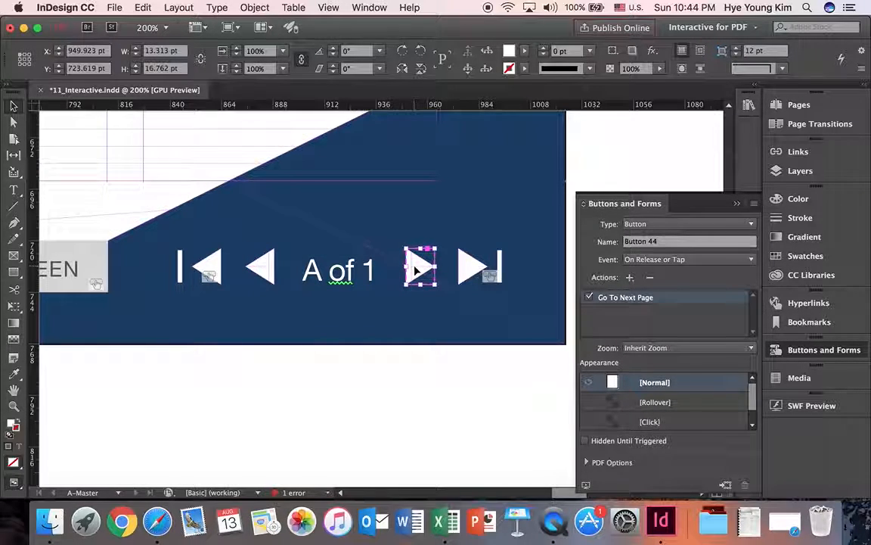
{"action": "left_click", "coordinate": [670, 243]}
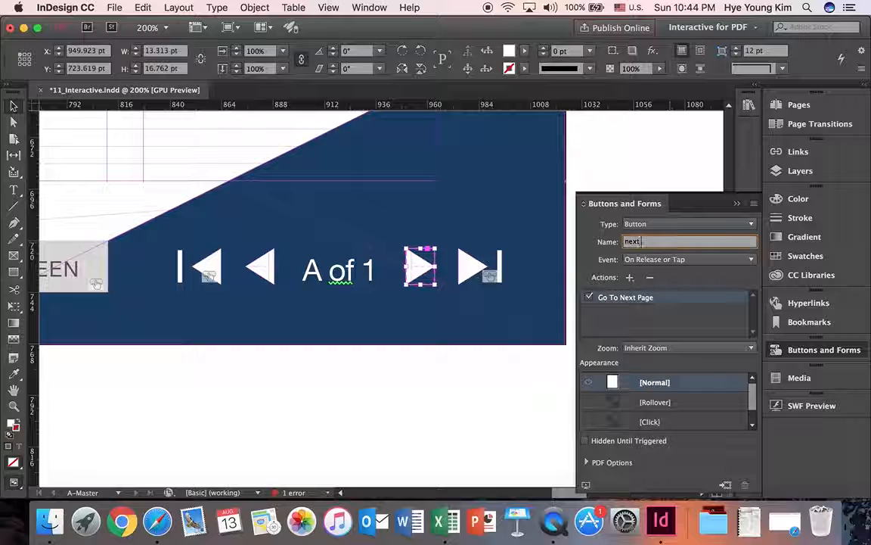
{"action": "key", "text": "Return"}
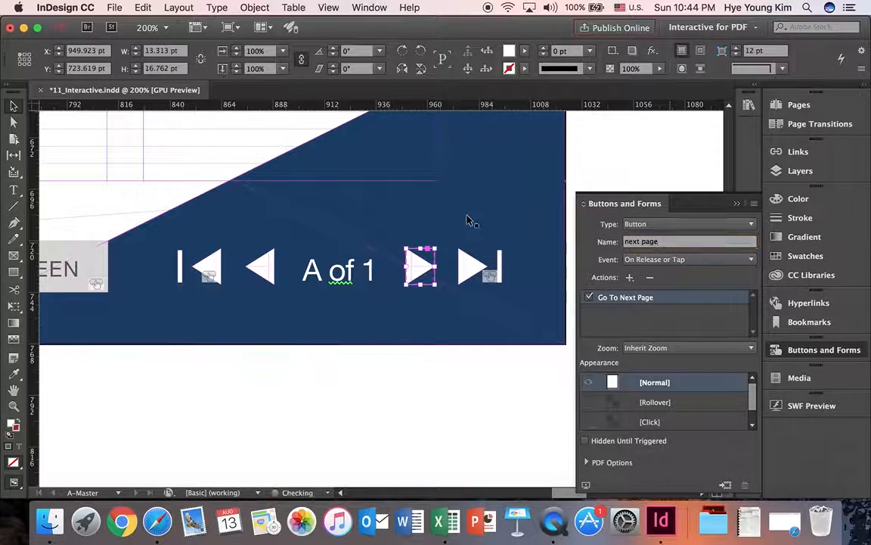
Rename the last-page arrow's button as "last page" and check the names of both forward buttons.
{"action": "left_click", "coordinate": [476, 266]}
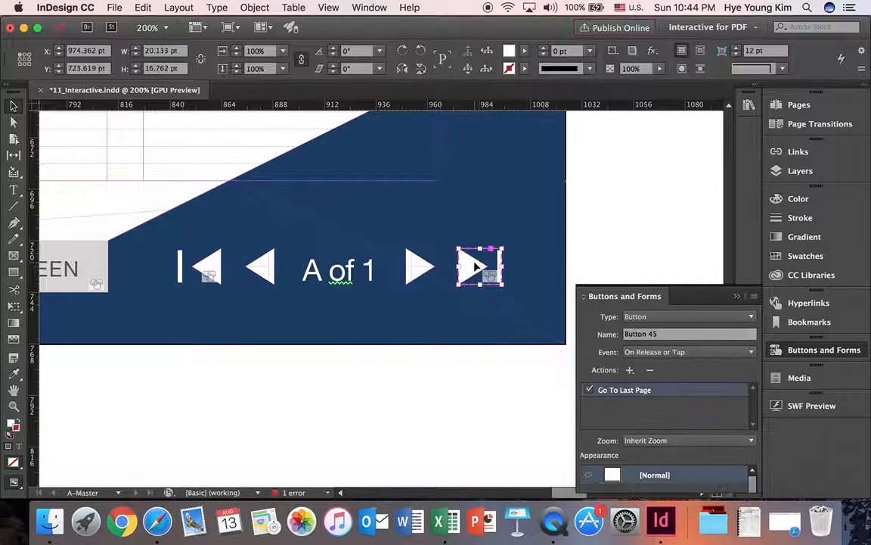
{"action": "left_click_drag", "start_coordinate": [671, 241], "coordinate": [521, 232]}
{"action": "type", "text": "last page"}
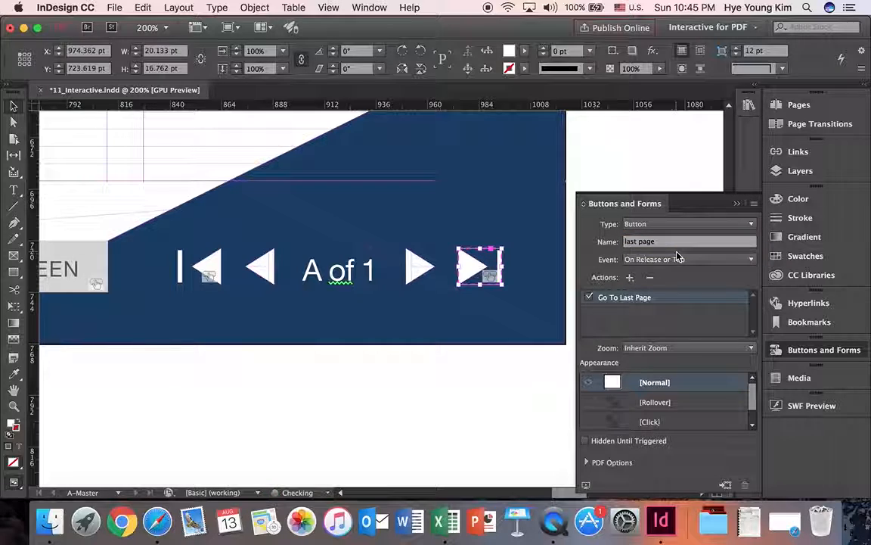
{"action": "left_click", "coordinate": [420, 266]}
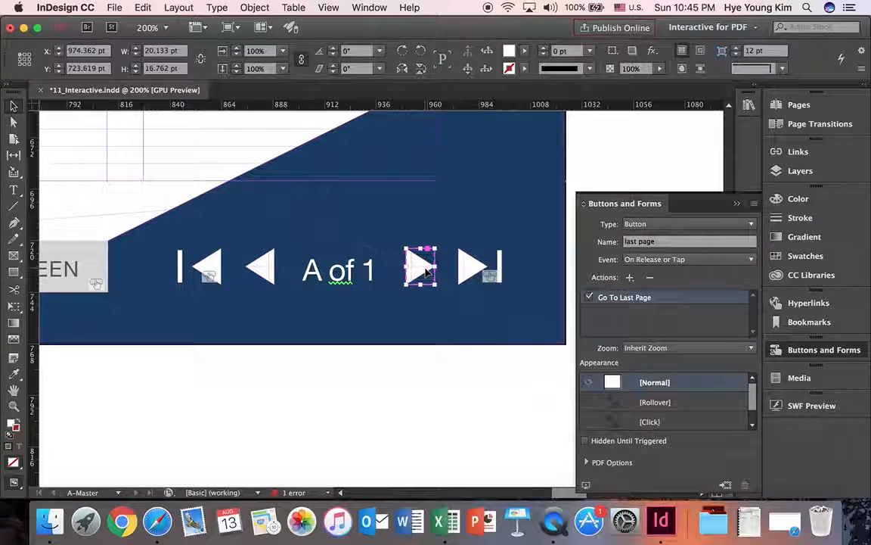
{"action": "left_click", "coordinate": [489, 268]}
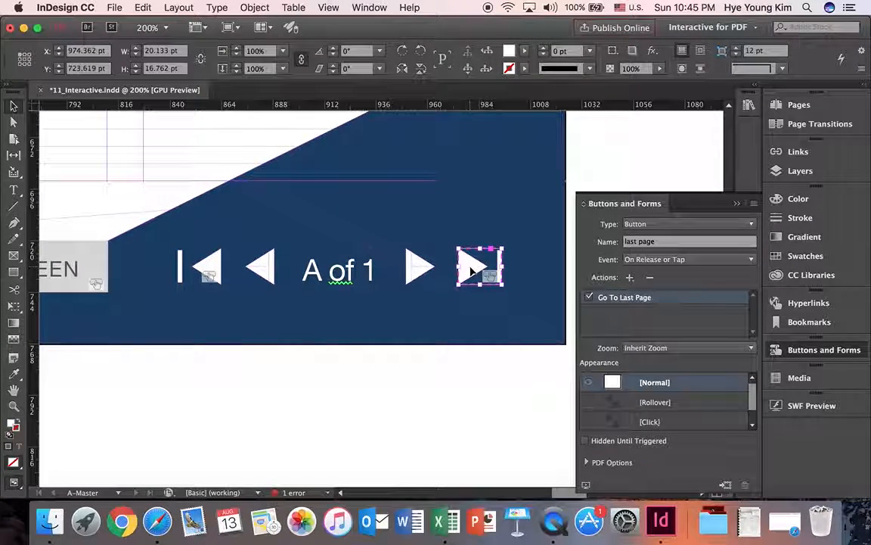
Review the names and actions of the four arrow buttons and the Enter Full Screen button on the master page.
{"action": "left_click", "coordinate": [420, 268]}
{"action": "left_click", "coordinate": [260, 267]}
{"action": "left_click", "coordinate": [216, 266]}
{"action": "left_click", "coordinate": [99, 269]}
{"action": "left_click", "coordinate": [203, 266]}
{"action": "left_click", "coordinate": [260, 269]}
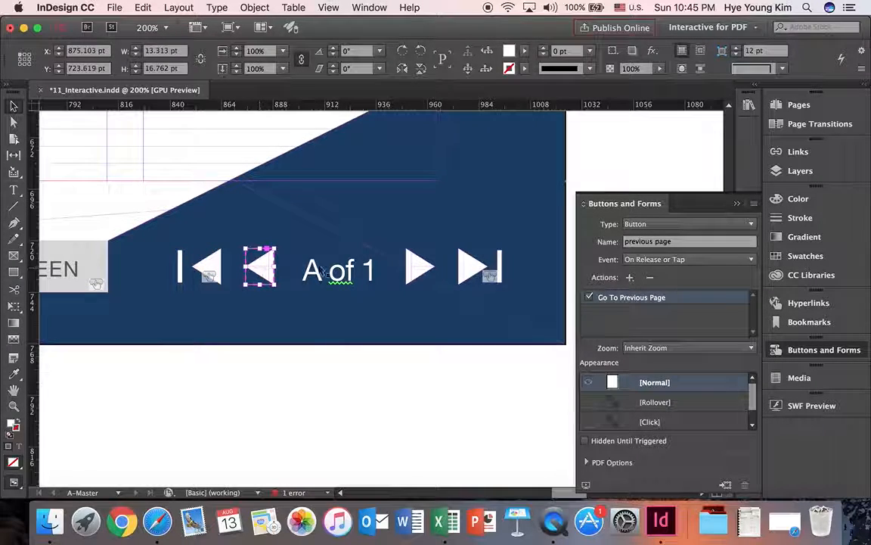
{"action": "left_click", "coordinate": [420, 271]}
{"action": "left_click", "coordinate": [488, 269]}
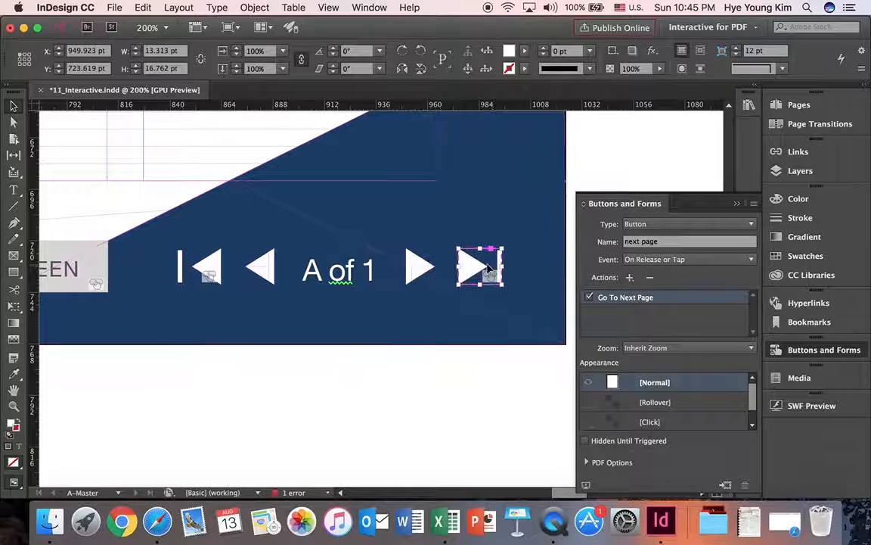
{"action": "left_click", "coordinate": [736, 204]}
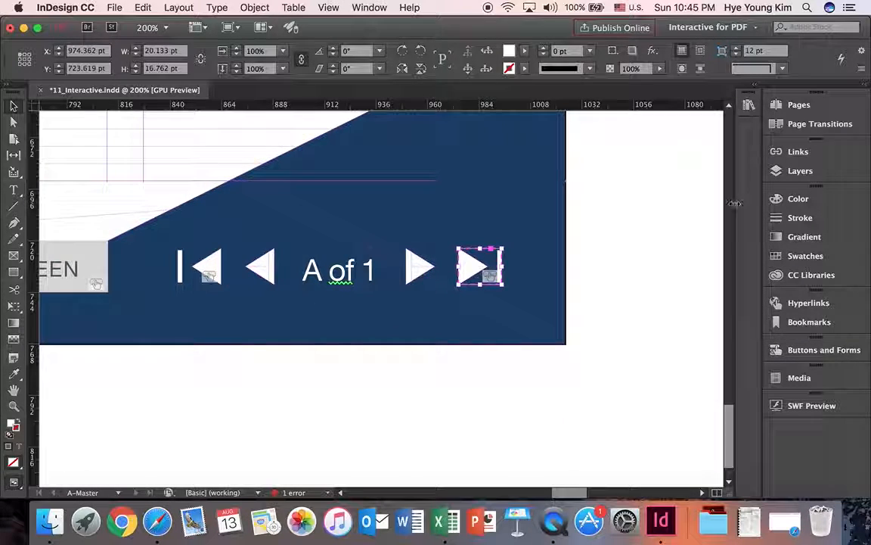
View the navigation arrows on the whole of page 1 and return to the A-Master page.
{"action": "left_click", "coordinate": [802, 106]}
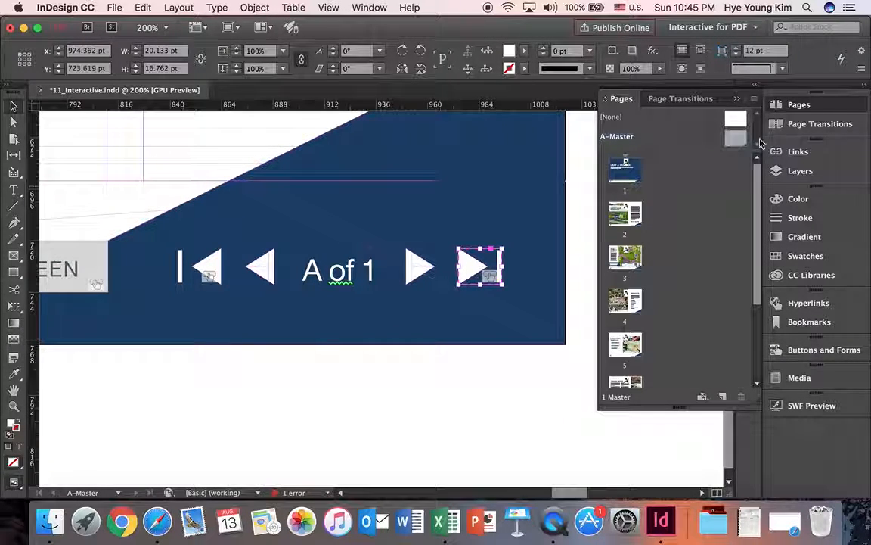
{"action": "double_click", "coordinate": [626, 175]}
{"action": "key", "text": "super+0"}
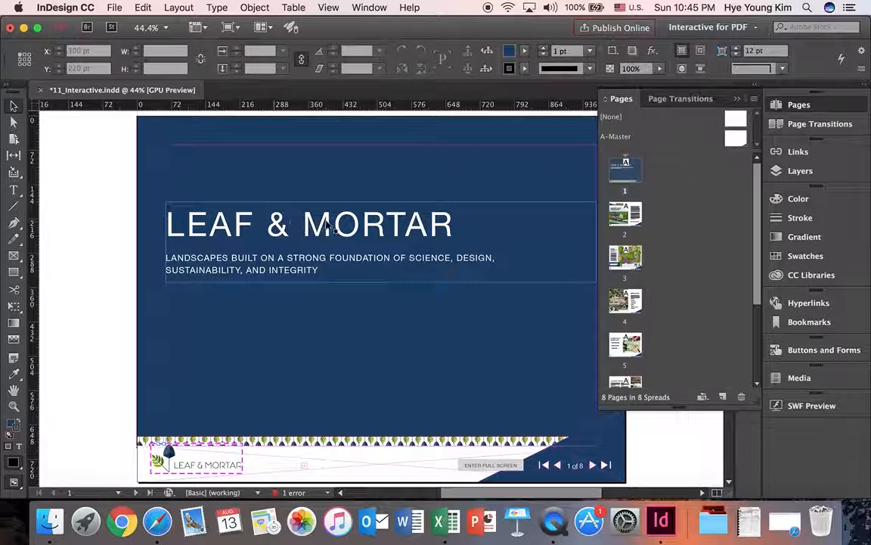
{"action": "double_click", "coordinate": [736, 141]}
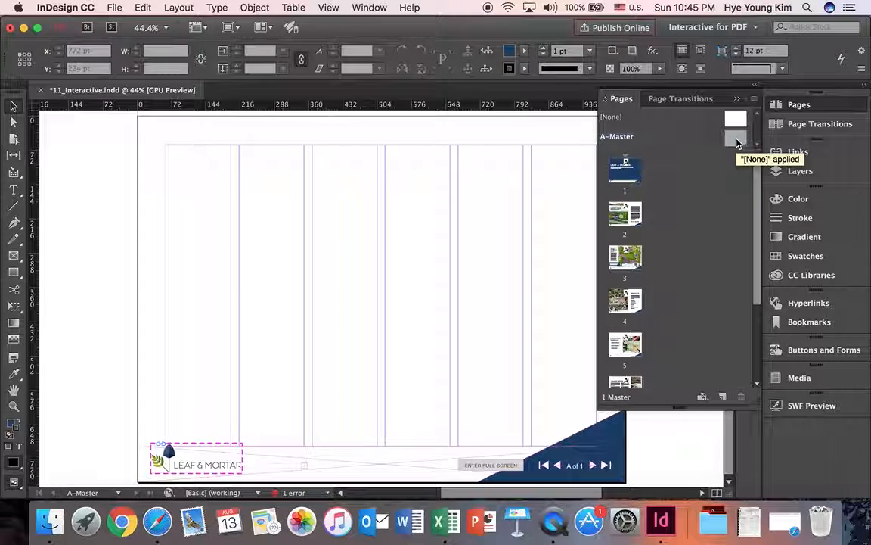
{"action": "scroll", "coordinate": [486, 252], "scroll_direction": "down", "scroll_amount": 3}
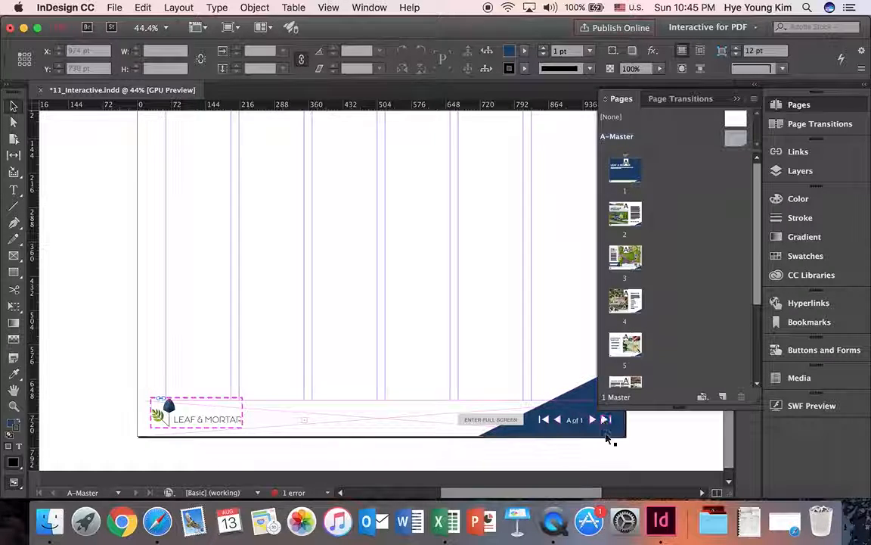
{"action": "left_click", "coordinate": [737, 98]}
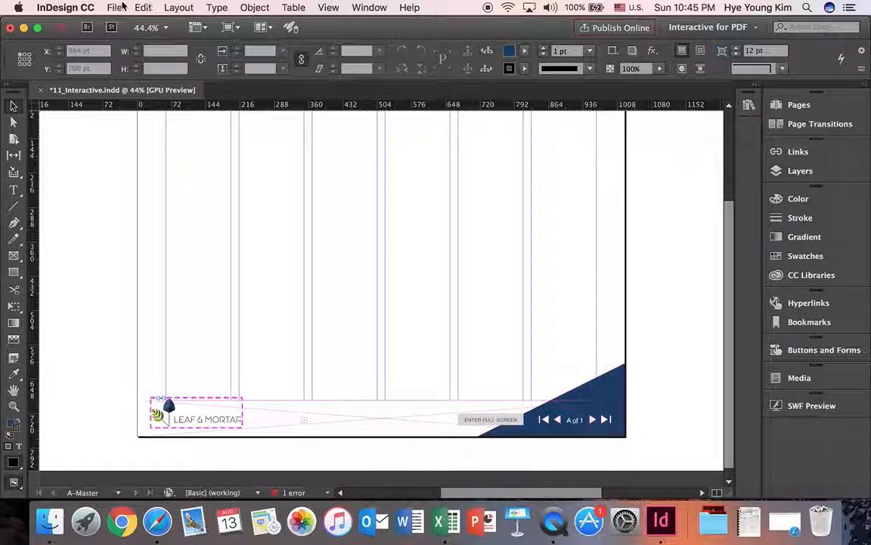
Save the document as a new InDesign file named 11_Interactive_ plus the author's first name in the 11_Interactive PDF folder.
{"action": "left_click", "coordinate": [113, 8]}
{"action": "left_click", "coordinate": [137, 110]}
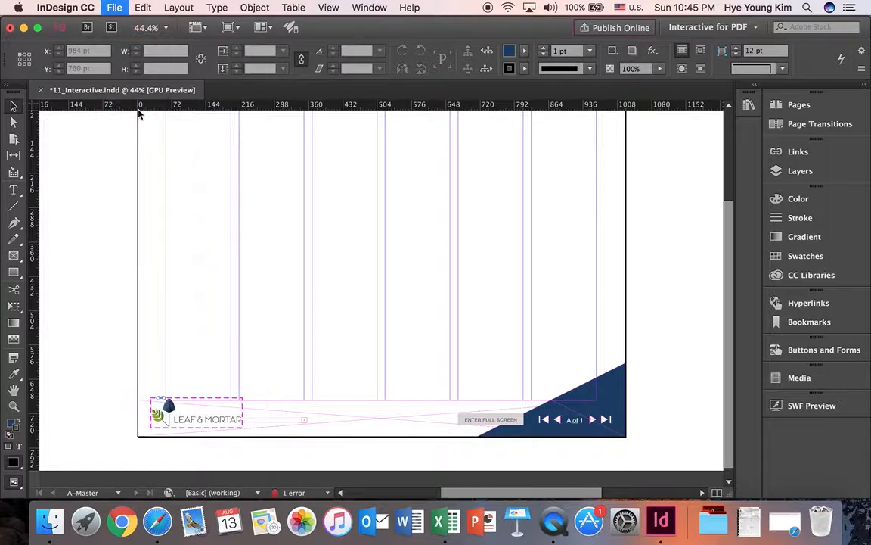
{"action": "left_click", "coordinate": [434, 72]}
{"action": "type", "text": "_Interactive_Hye"}
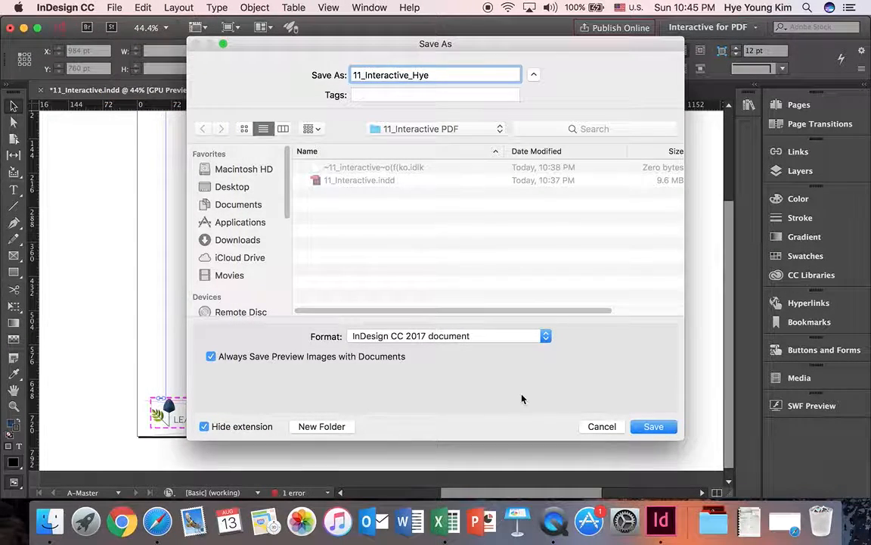
{"action": "left_click", "coordinate": [652, 426]}
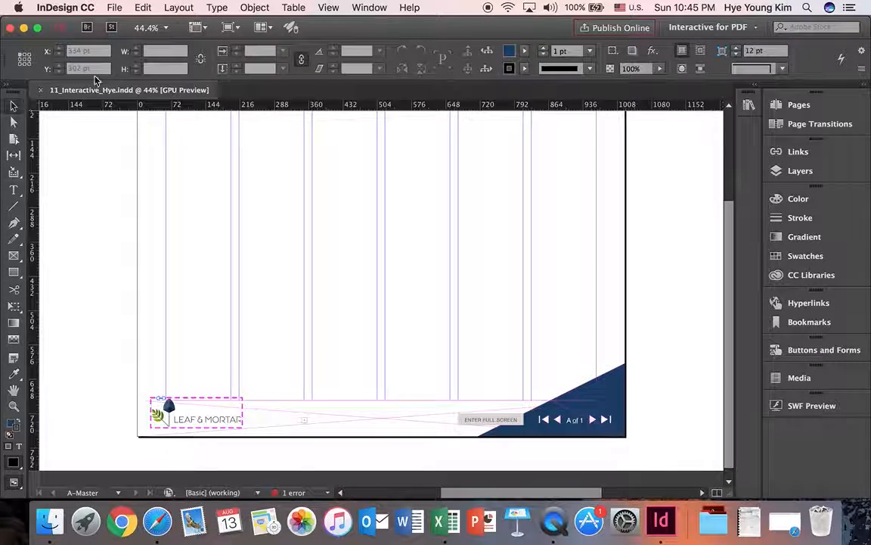
Start an Adobe PDF (Interactive) export of the document into the 11_Interactive PDF folder, keeping the document's file name.
{"action": "left_click", "coordinate": [116, 9]}
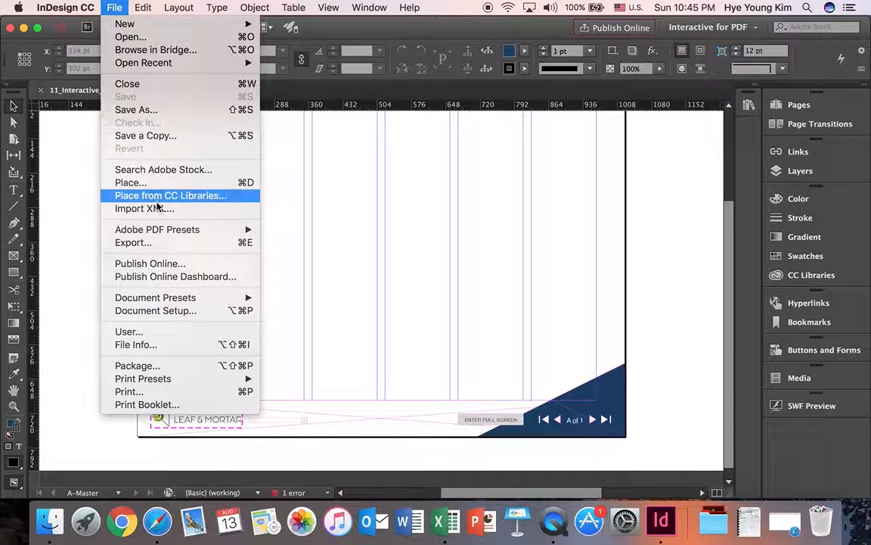
{"action": "left_click", "coordinate": [157, 243]}
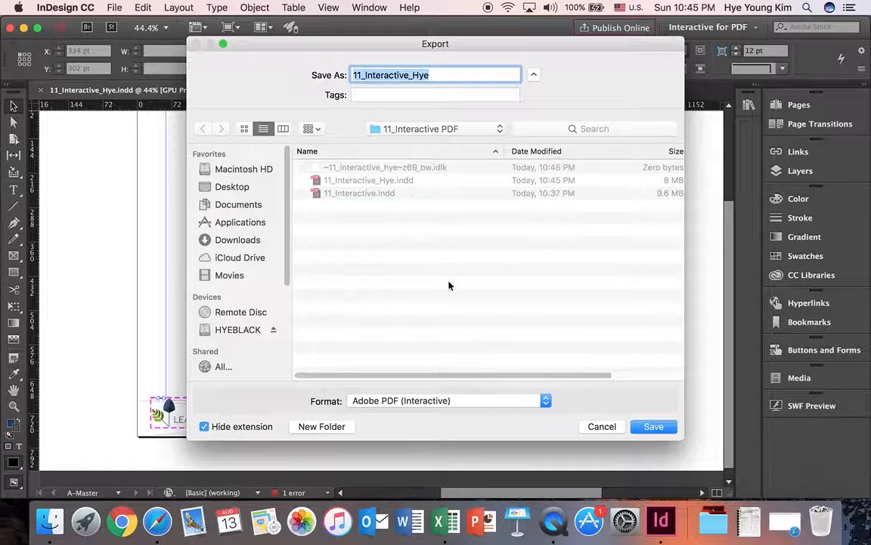
{"action": "left_click", "coordinate": [465, 402]}
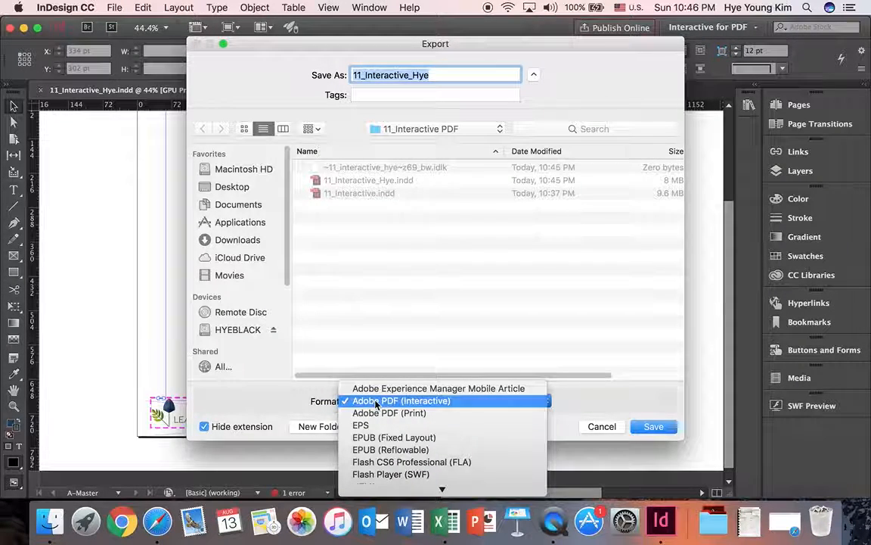
{"action": "left_click", "coordinate": [427, 404]}
{"action": "left_click", "coordinate": [653, 425]}
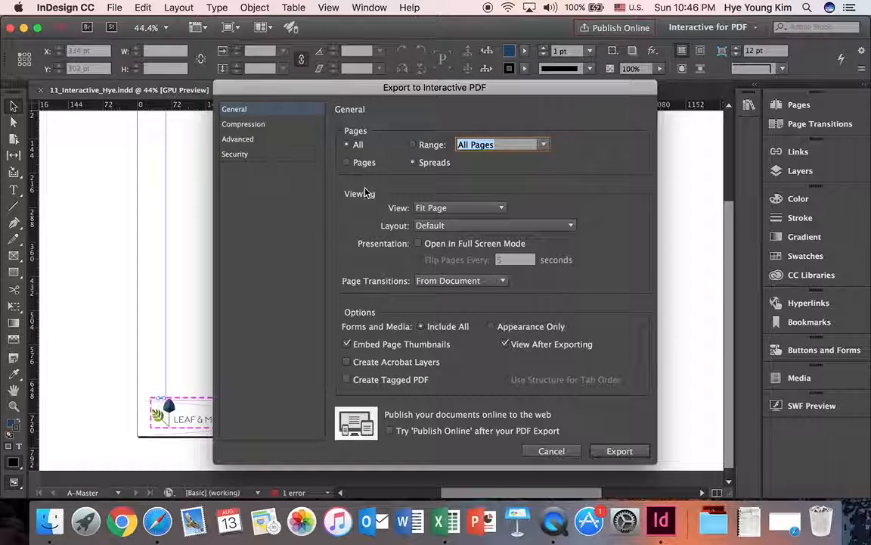
Export the interactive PDF with the view set to Default and the image resolution at 150 ppi.
{"action": "left_click", "coordinate": [465, 210]}
{"action": "left_click", "coordinate": [463, 223]}
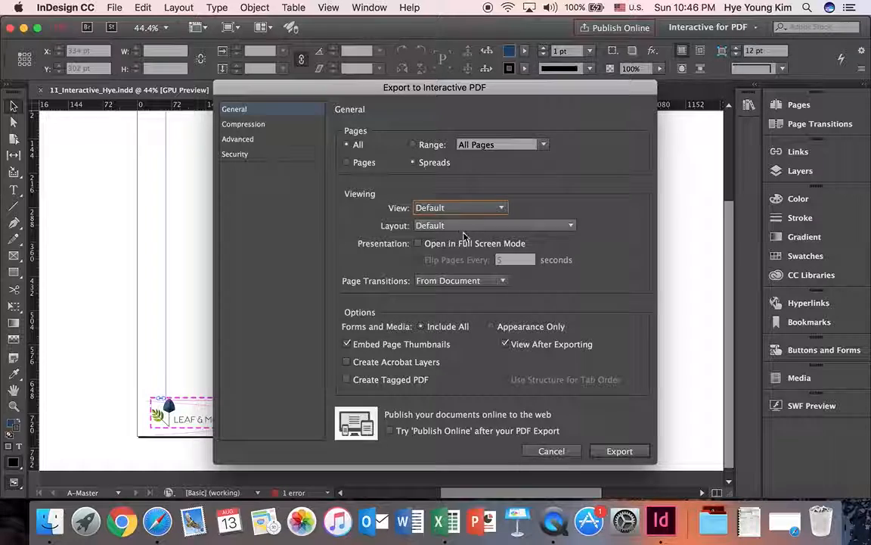
{"action": "left_click", "coordinate": [265, 126]}
{"action": "left_click_drag", "start_coordinate": [449, 184], "coordinate": [360, 183]}
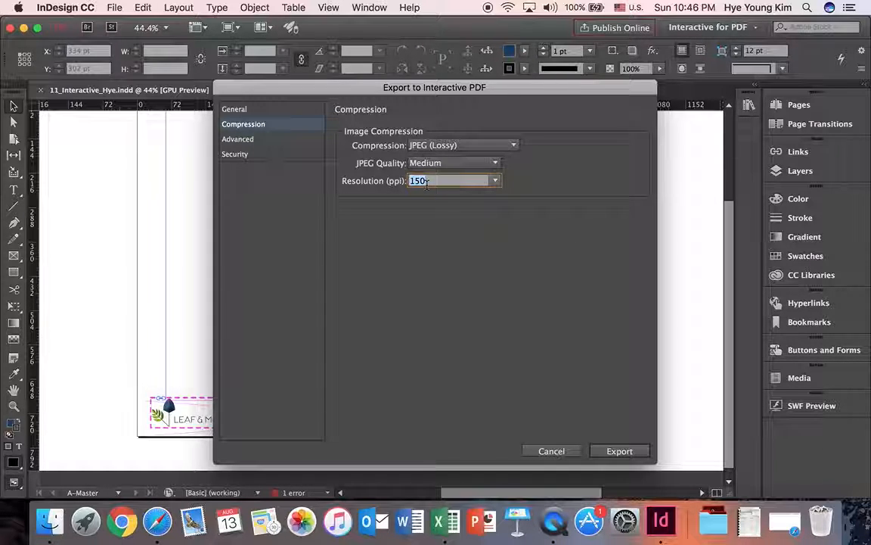
{"action": "left_click", "coordinate": [617, 451]}
{"action": "left_click", "coordinate": [555, 311]}
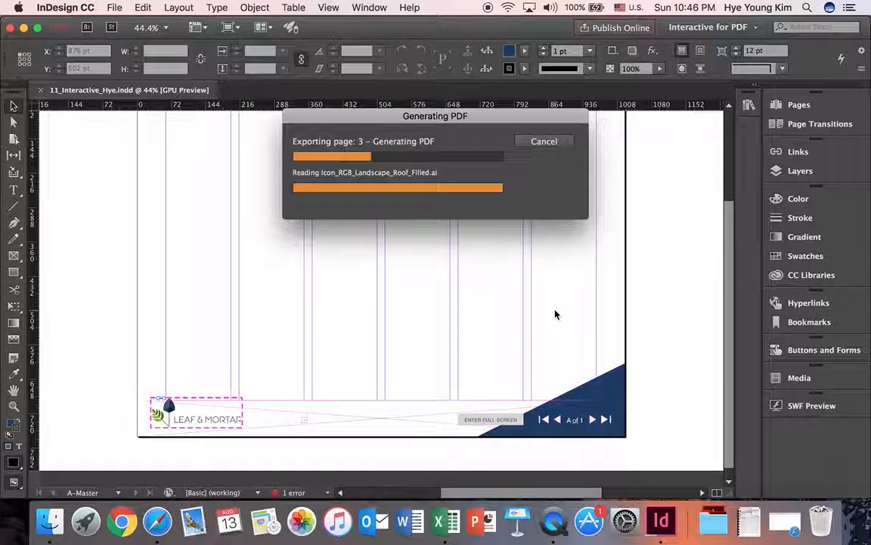